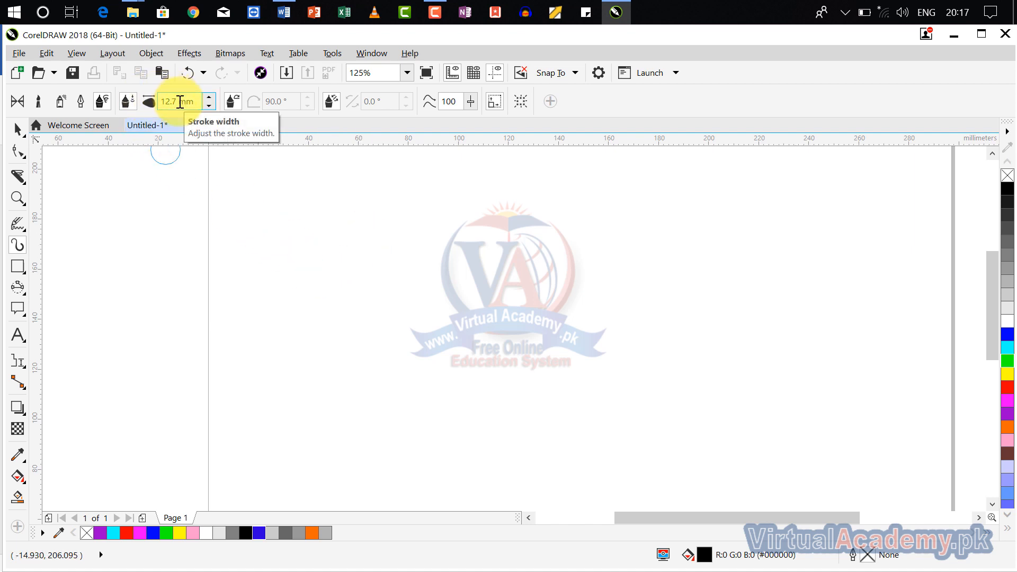
- Draw a rising wavy artistic media stroke across the middle of the page and set its stroke width to 7.2 mm
mouse_move(317, 340)
left_mouse_down()
mouse_move(334, 316)
mouse_move(412, 270)
mouse_move(569, 264)
mouse_move(598, 236)
left_mouse_up()
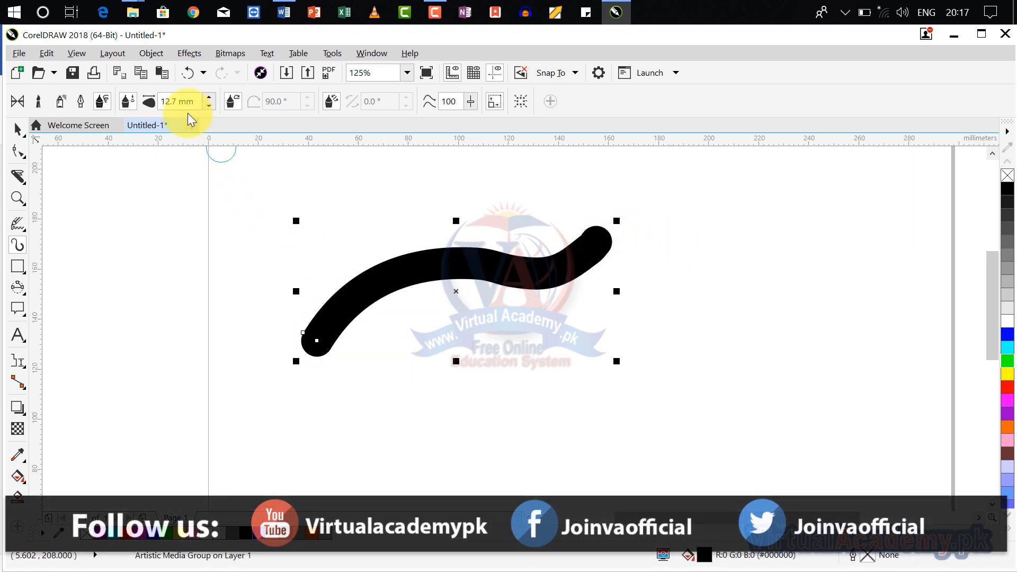
left_click(208, 105)
left_click(208, 105)
left_click(208, 105)
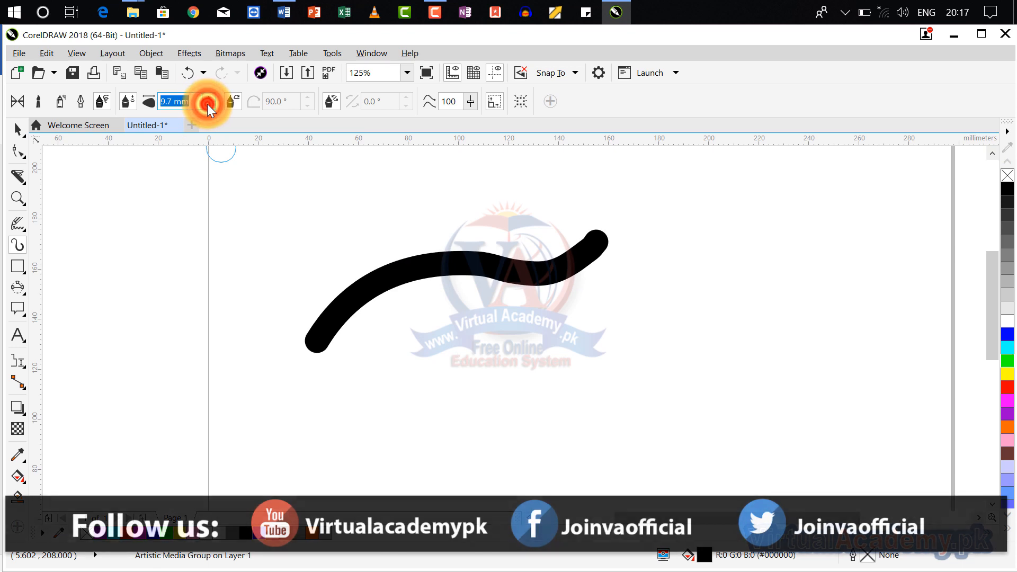
left_click(208, 103)
left_click(208, 103)
left_click(208, 104)
left_click(207, 104)
left_click(207, 104)
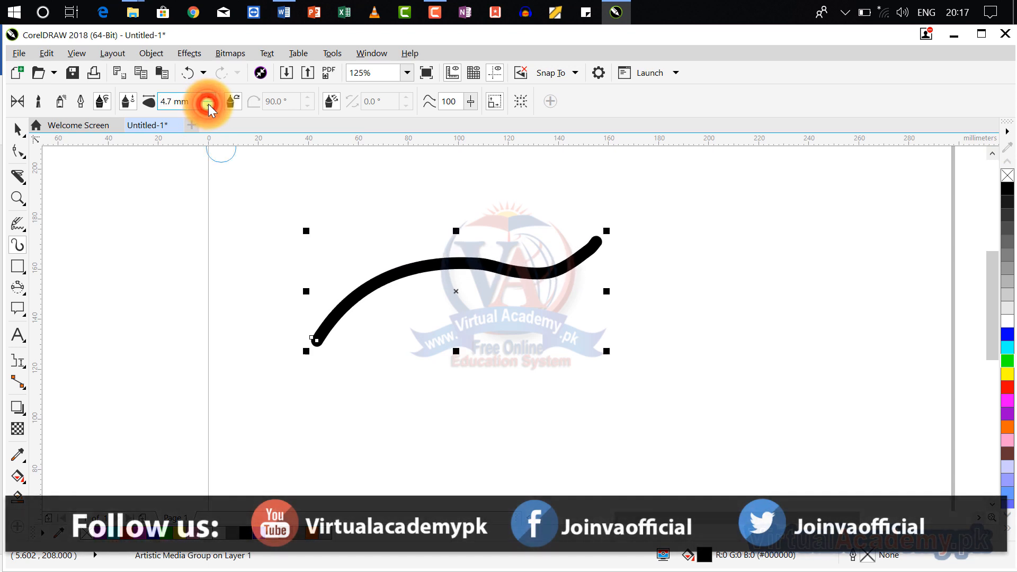
left_click(209, 98)
left_click(208, 98)
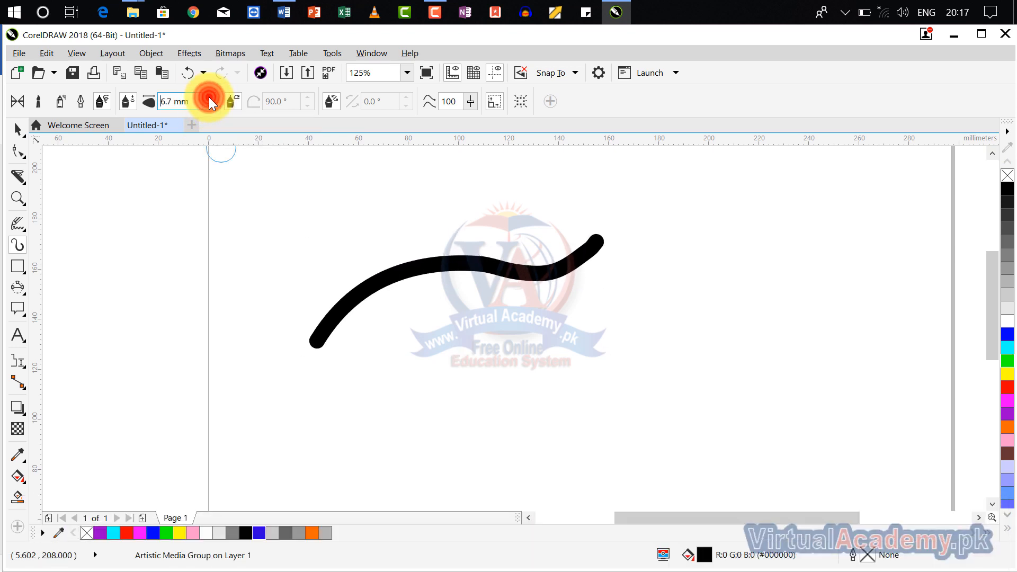
left_click(209, 98)
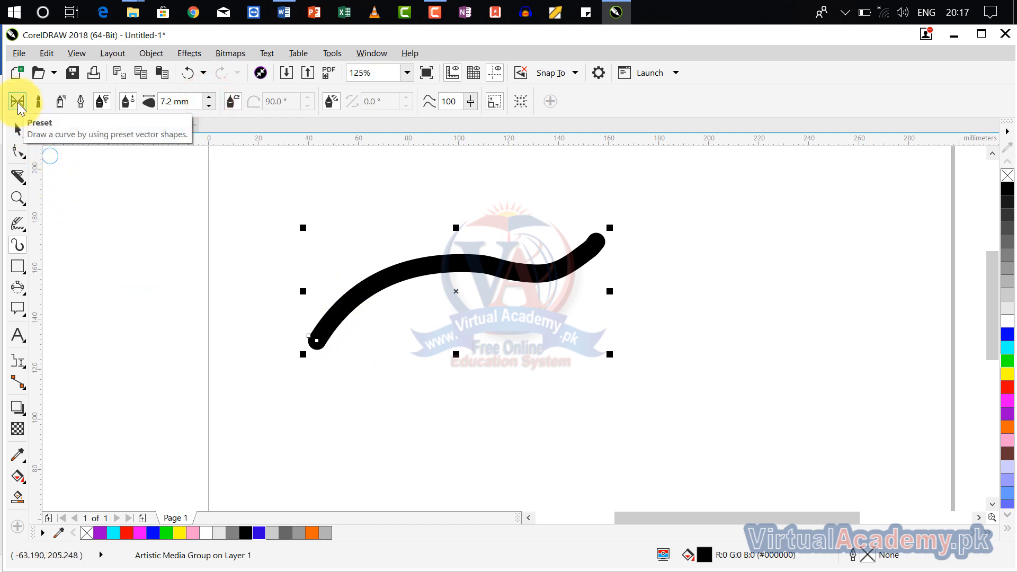
- Draw two wavy strokes, above and below the existing one, using the Preset shape that pinches thin in the middle
left_click(17, 104)
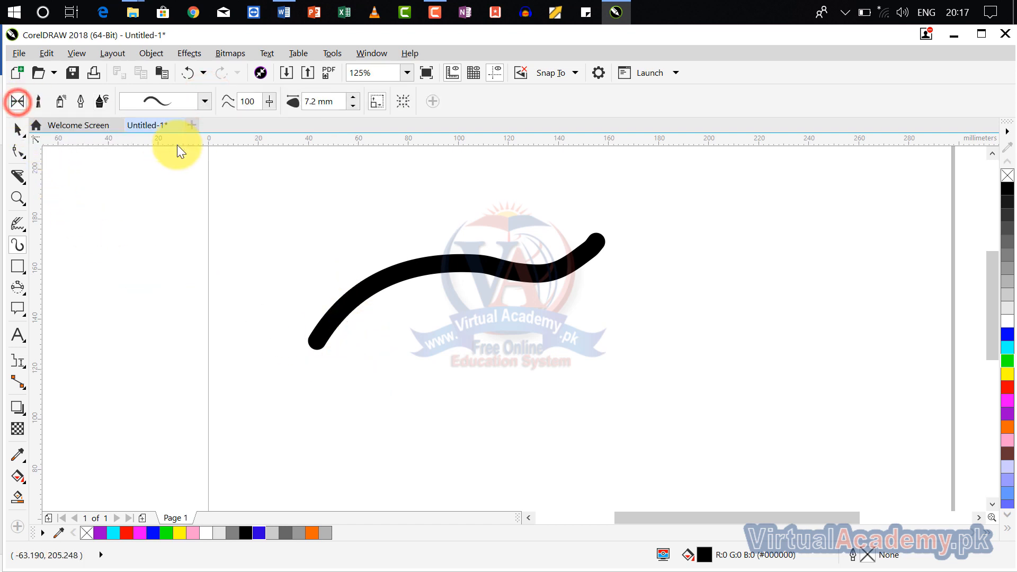
left_click(204, 102)
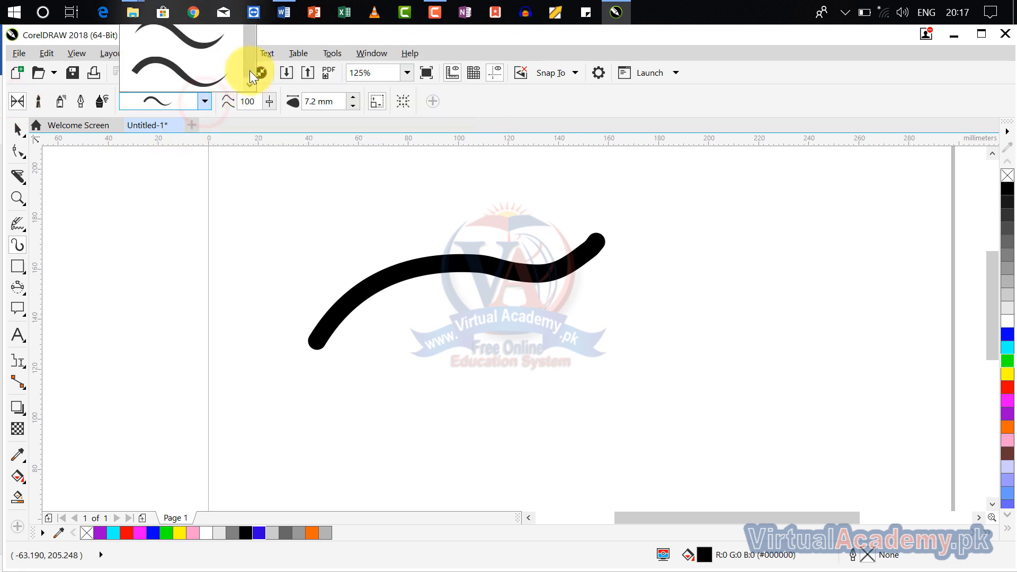
left_click_drag(249, 69, 252, 24)
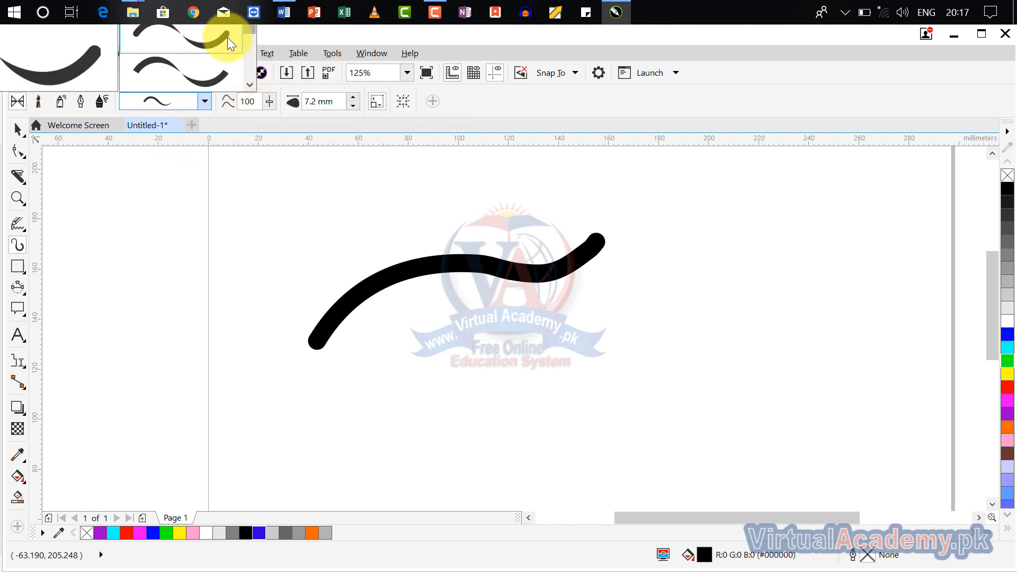
left_click(198, 75)
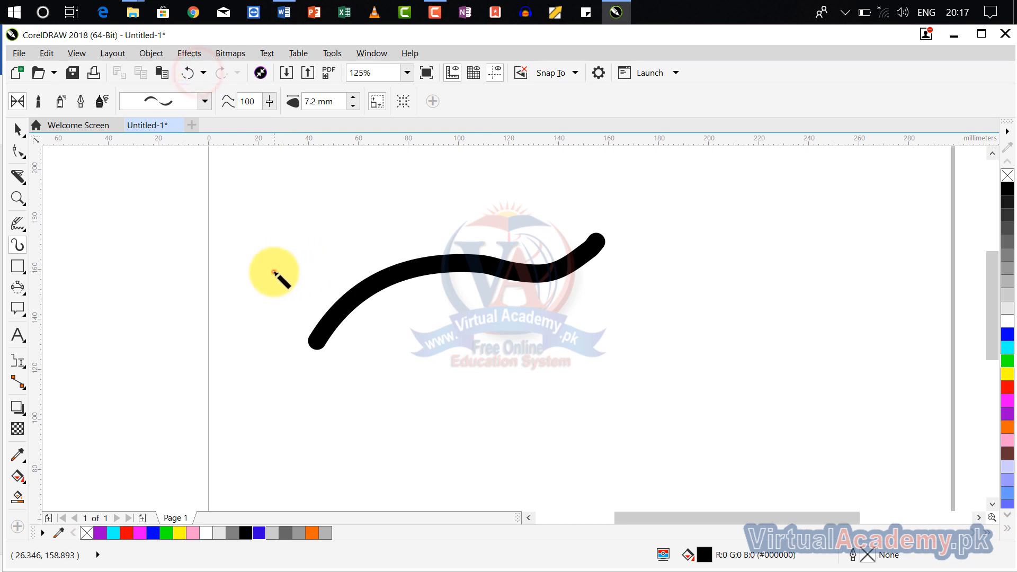
mouse_move(274, 272)
left_mouse_down()
mouse_move(309, 214)
mouse_move(409, 201)
mouse_move(516, 205)
mouse_move(562, 182)
mouse_move(578, 160)
left_mouse_up()
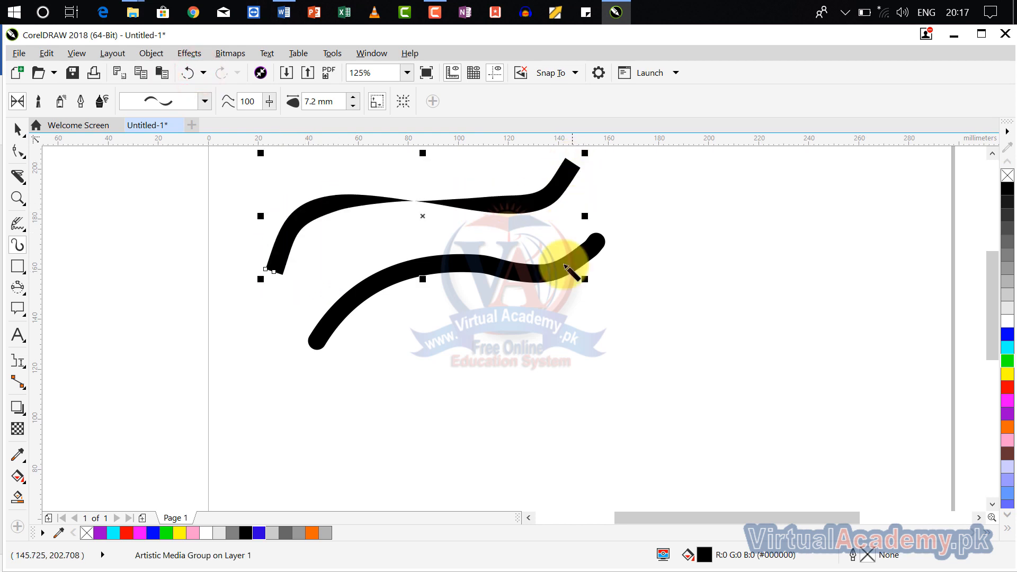
mouse_move(414, 441)
left_mouse_down()
mouse_move(456, 330)
mouse_move(592, 339)
mouse_move(676, 317)
mouse_move(694, 279)
left_mouse_up()
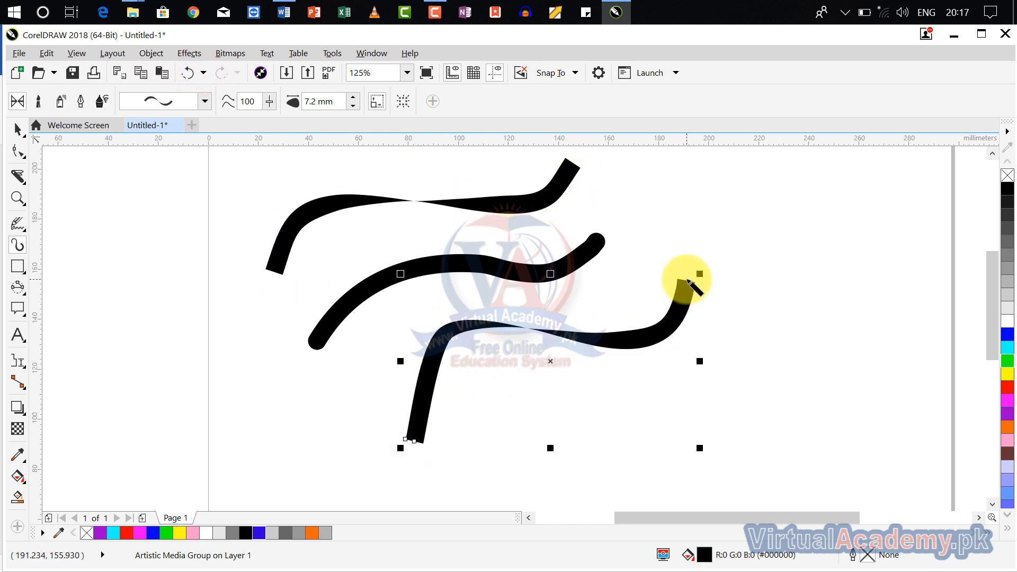
- Give the lower preset stroke a blue outline and a cyan fill
right_click(1009, 340)
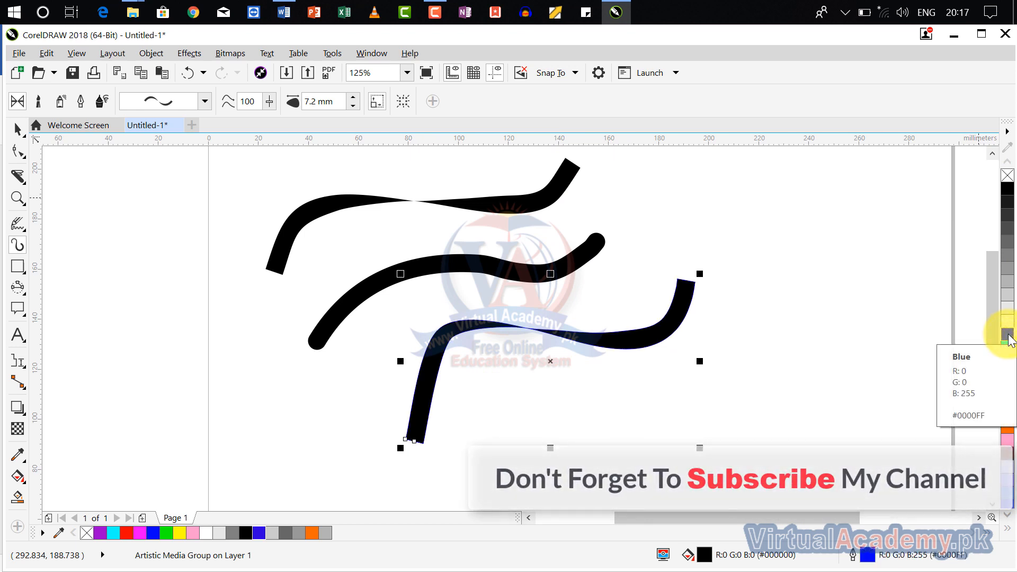
left_click(1008, 349)
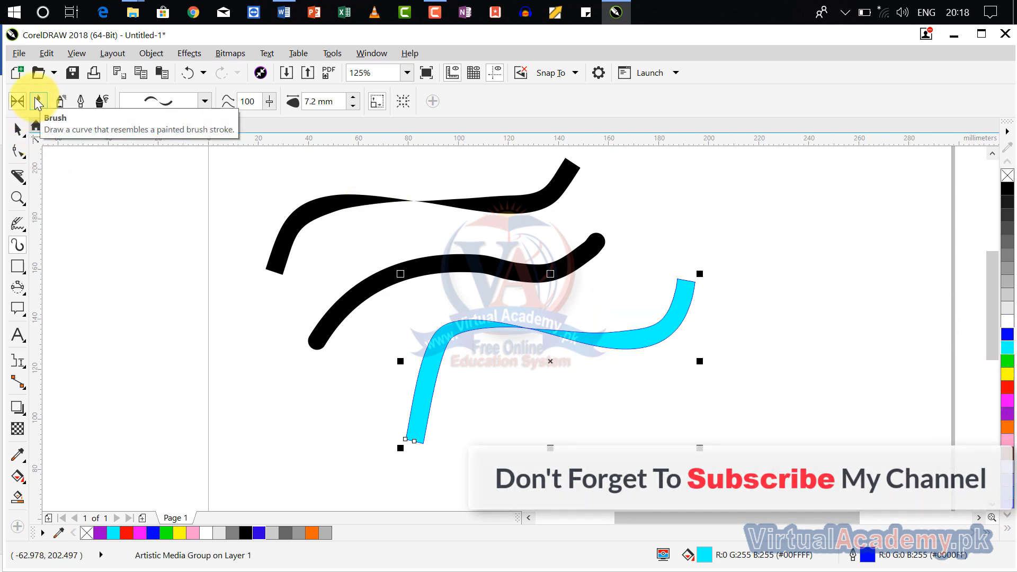
left_click(205, 101)
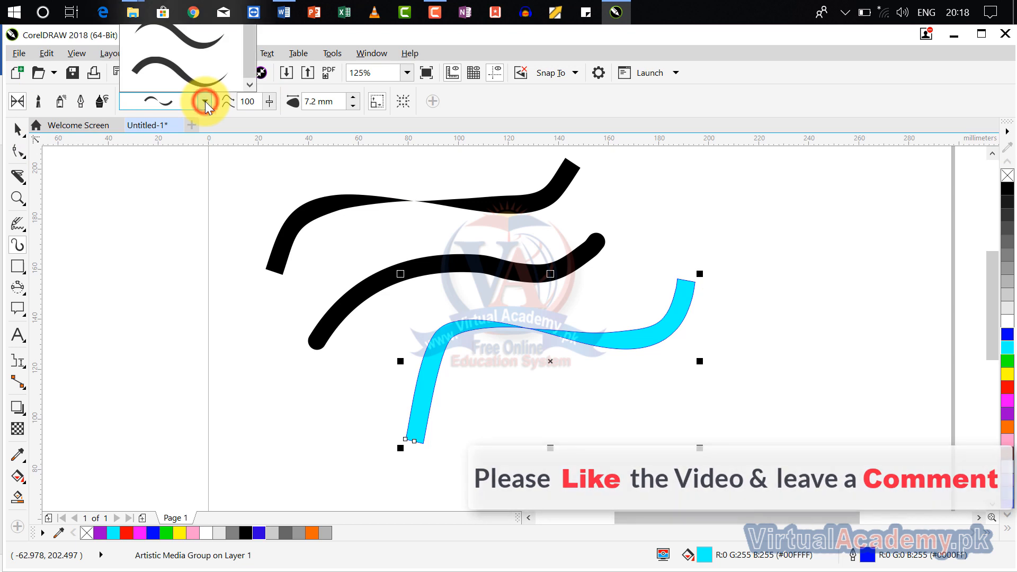
- Draw two short strokes in the page's upper right area using the Artistic brush with the hollow, unfilled outline
left_click(40, 104)
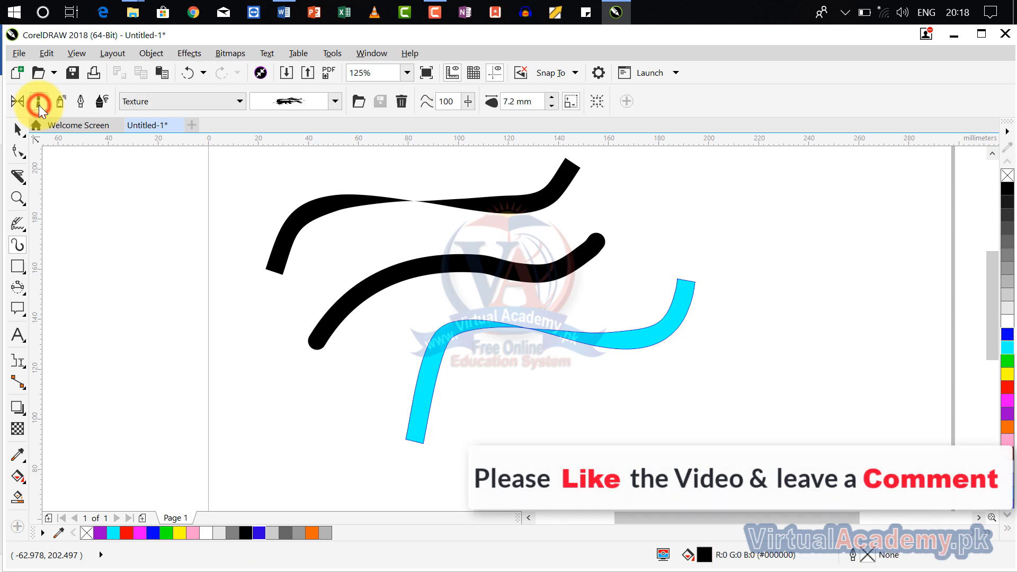
left_click(160, 105)
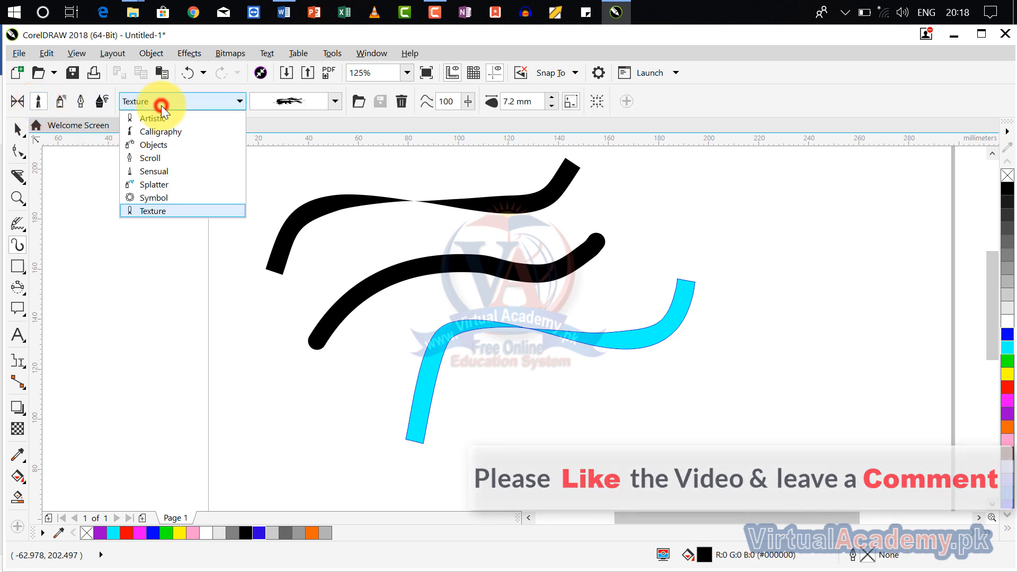
left_click(189, 118)
left_click(335, 101)
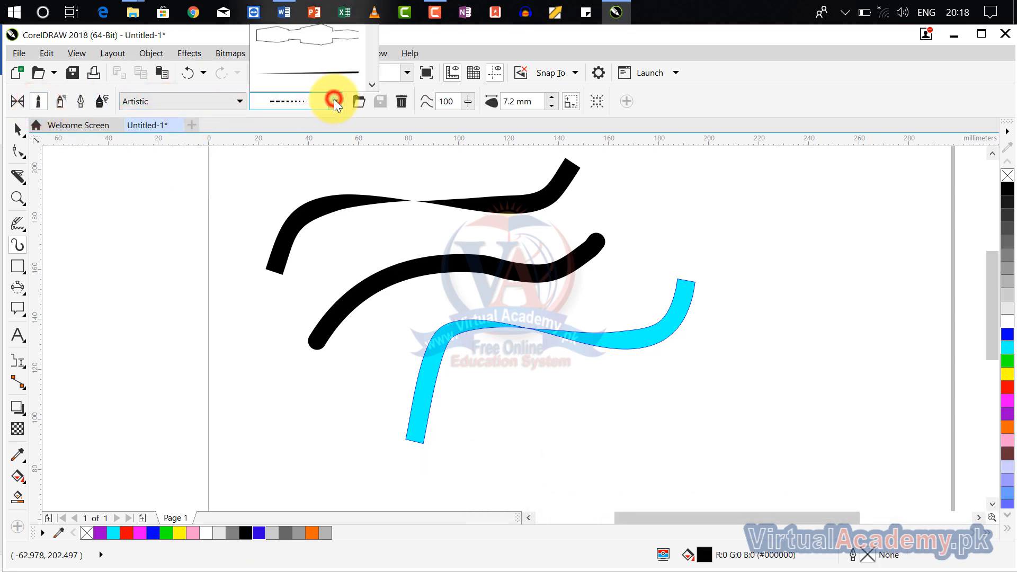
left_click(327, 30)
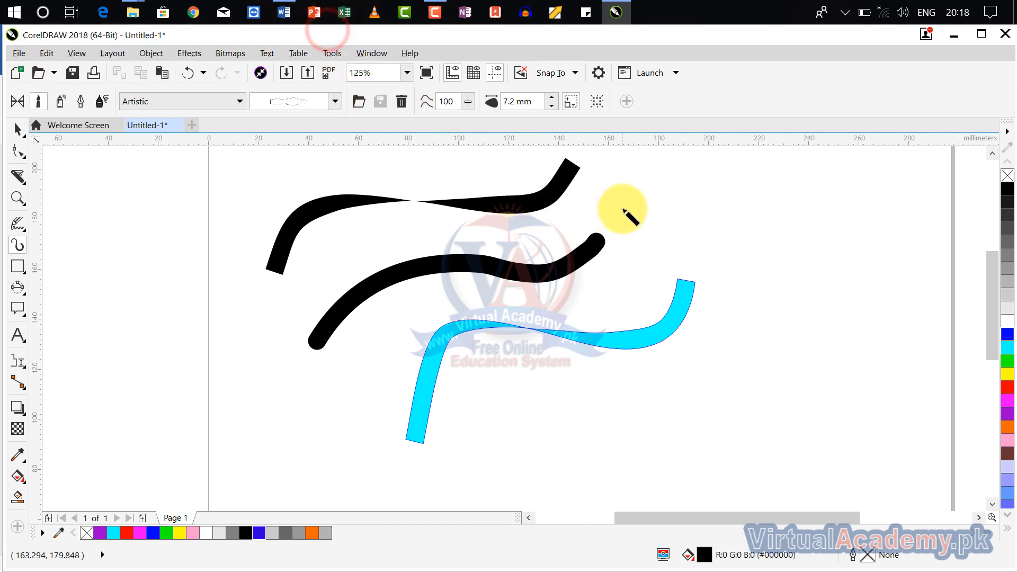
left_click_drag(624, 208, 829, 199)
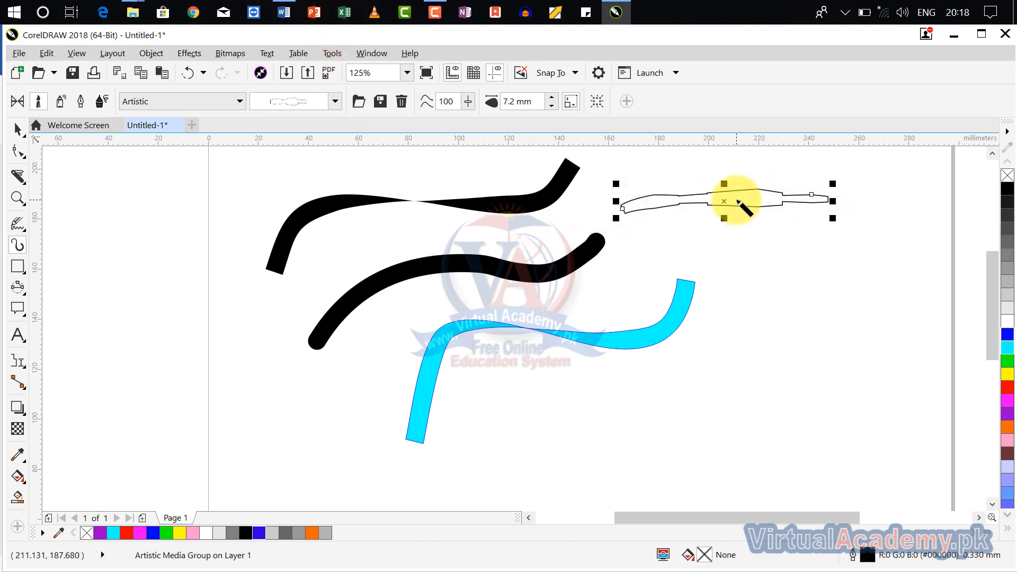
left_click_drag(745, 266, 891, 280)
- Apply the Artistic brush of tapering black squares to the selected stroke and draw another with it below the cyan stroke
left_click(334, 101)
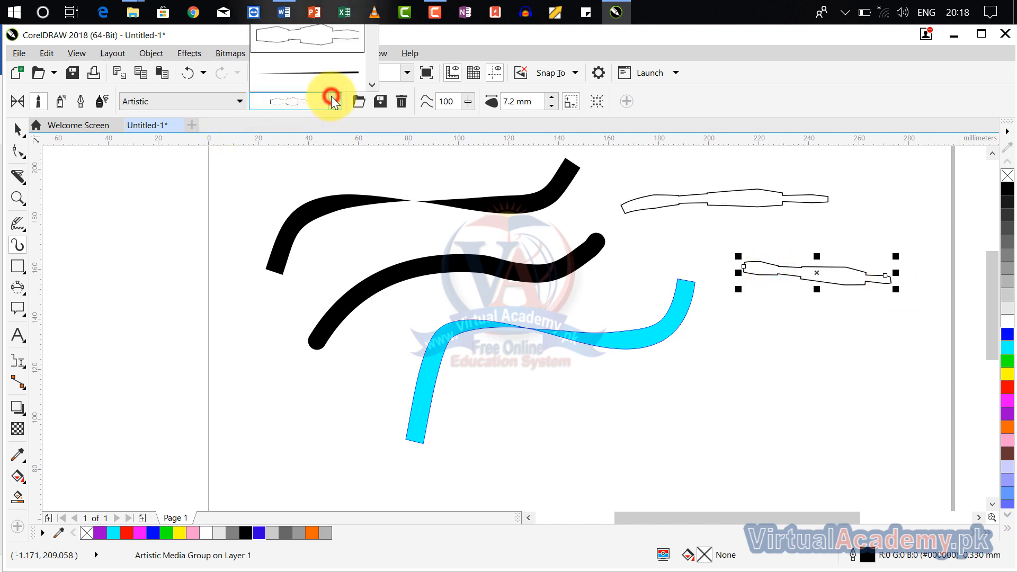
left_click(372, 83)
left_click(372, 83)
left_click(372, 84)
left_click(372, 83)
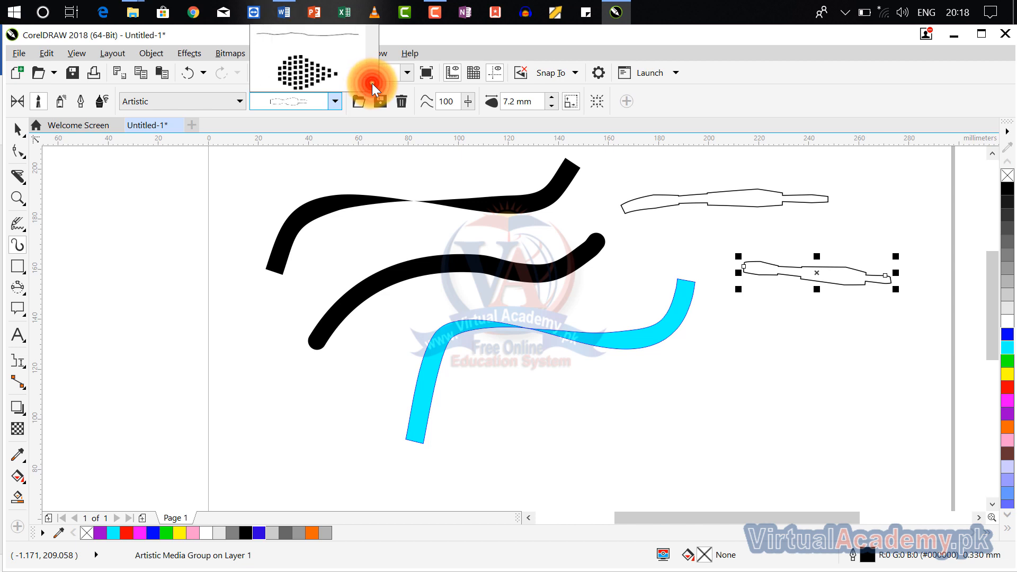
left_click(312, 70)
mouse_move(508, 401)
left_mouse_down()
mouse_move(821, 418)
mouse_move(833, 408)
left_mouse_up()
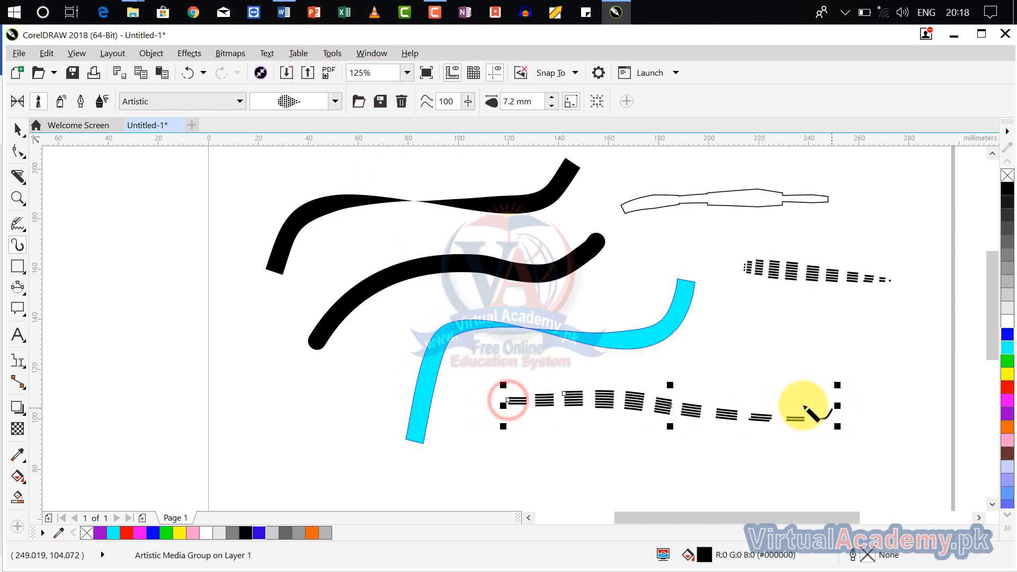
- Apply the tapered black swash brush to the selected lower stroke and draw a shorter stroke with it just beneath
left_click(336, 101)
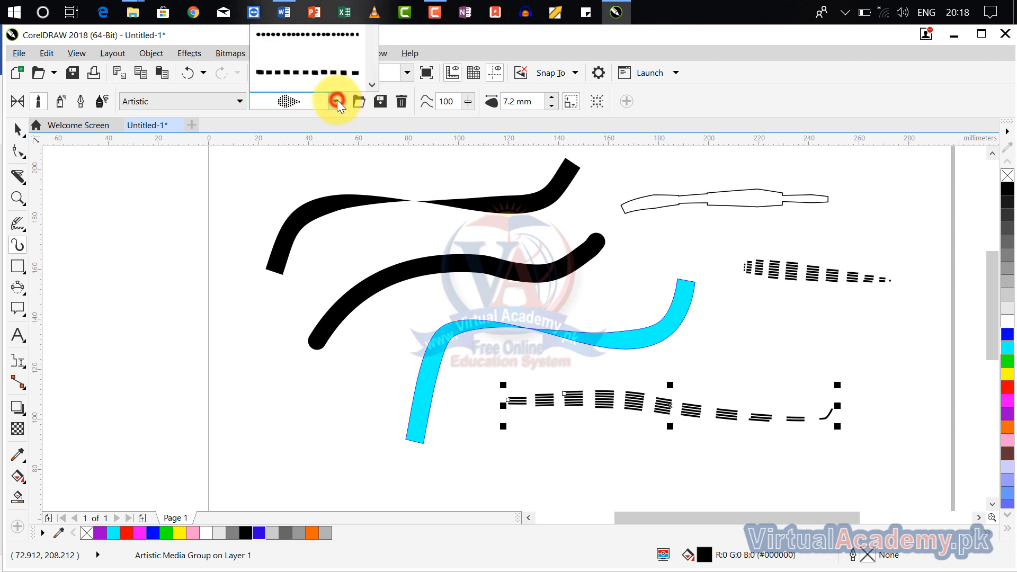
left_click(364, 85)
left_click(364, 84)
left_click(364, 84)
left_click(364, 85)
left_click(365, 84)
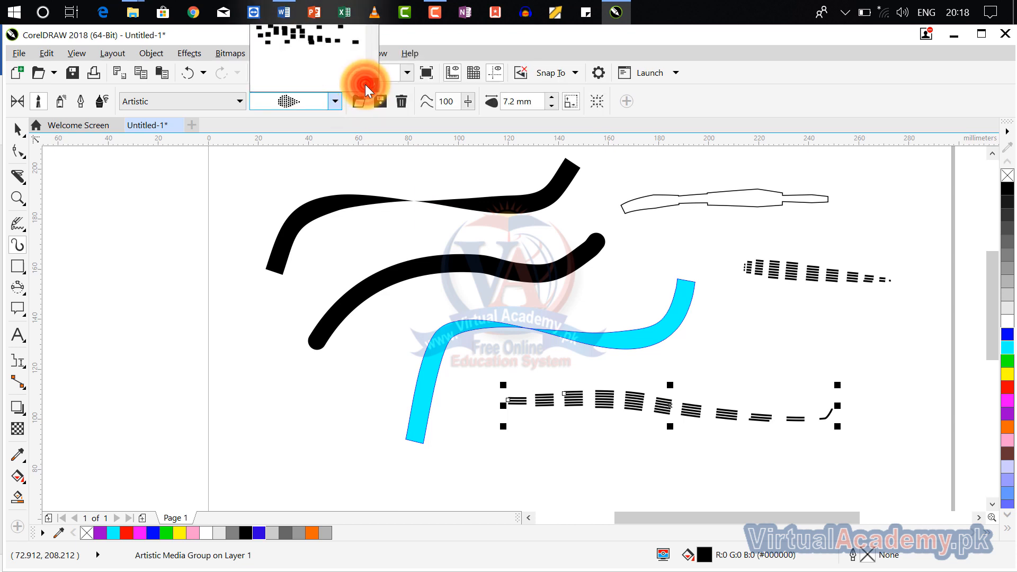
left_click(365, 84)
left_click(322, 47)
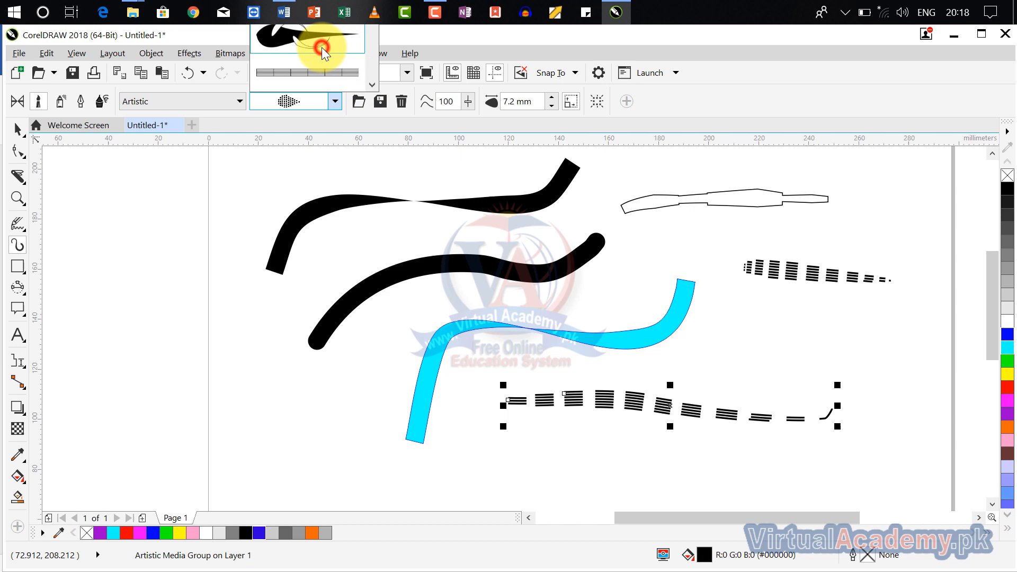
left_click(512, 484)
left_click_drag(694, 451, 693, 452)
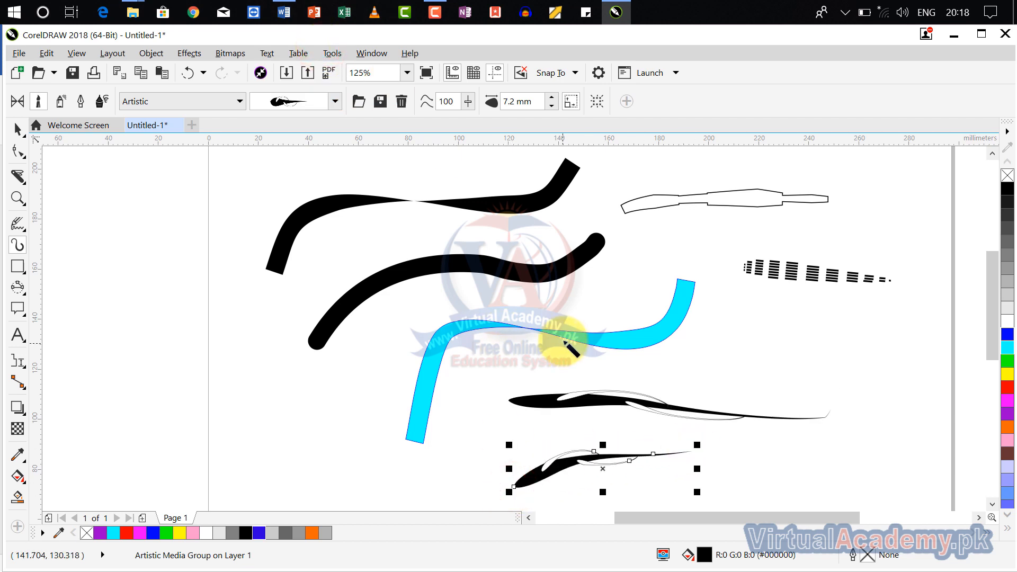
- View the CustomMediaStrokes subfolders available for brush strokes without loading any
left_click(362, 103)
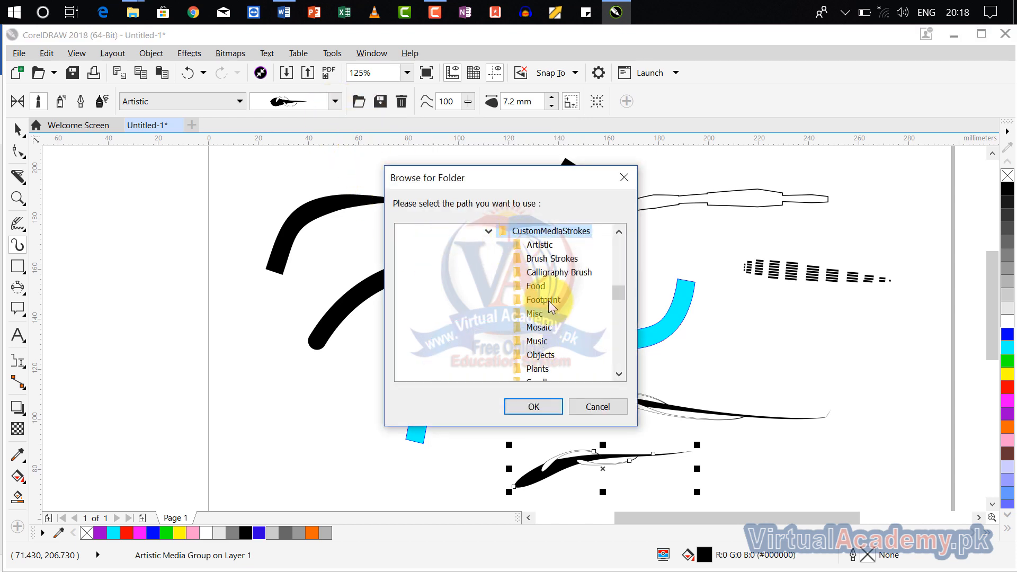
left_click(624, 178)
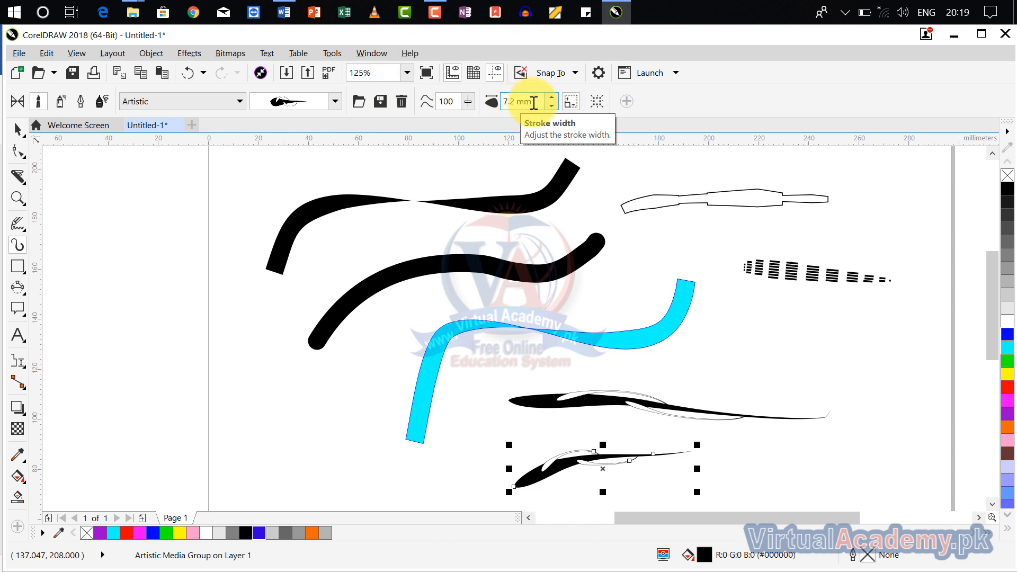
- Apply a rough black brush from the Calligraphy category to the selected bottom stroke
left_click(217, 104)
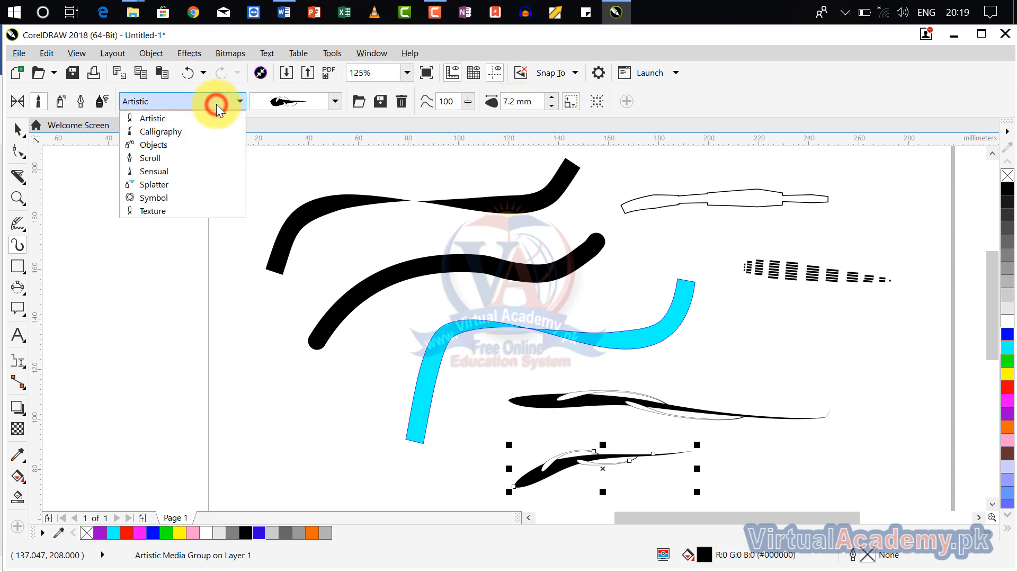
left_click(209, 130)
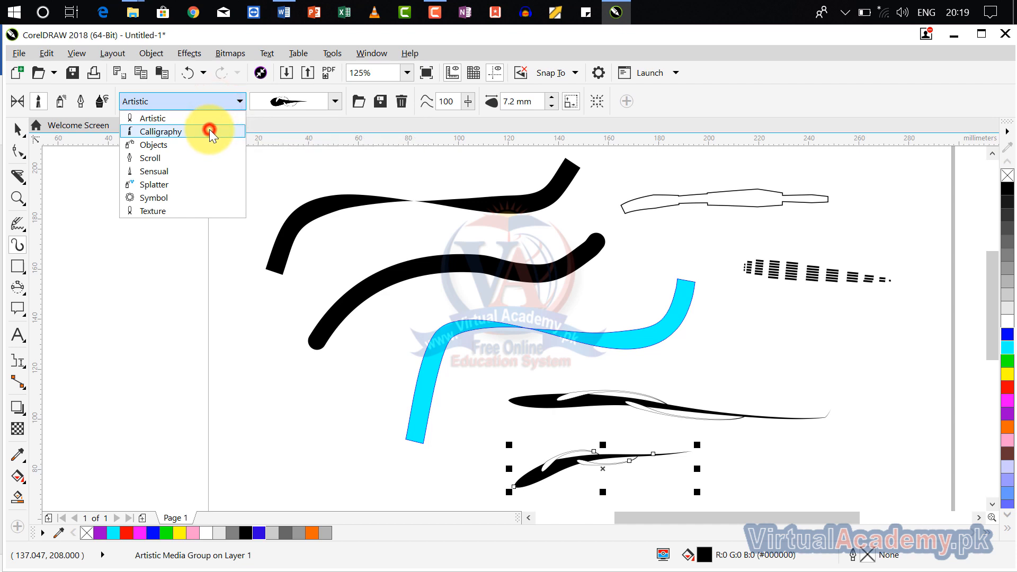
left_click(335, 102)
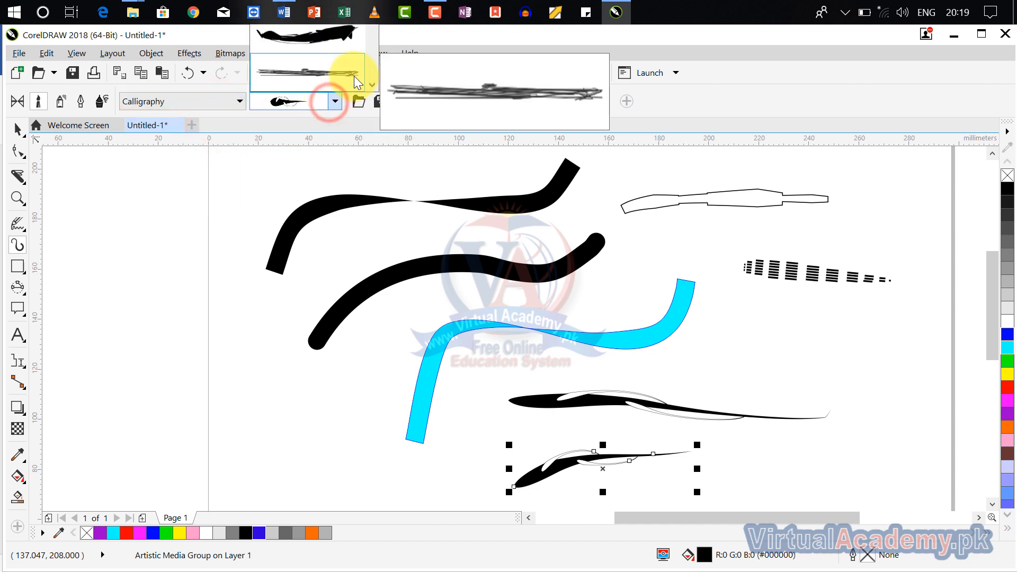
left_click(369, 78)
left_click(370, 77)
left_click(370, 77)
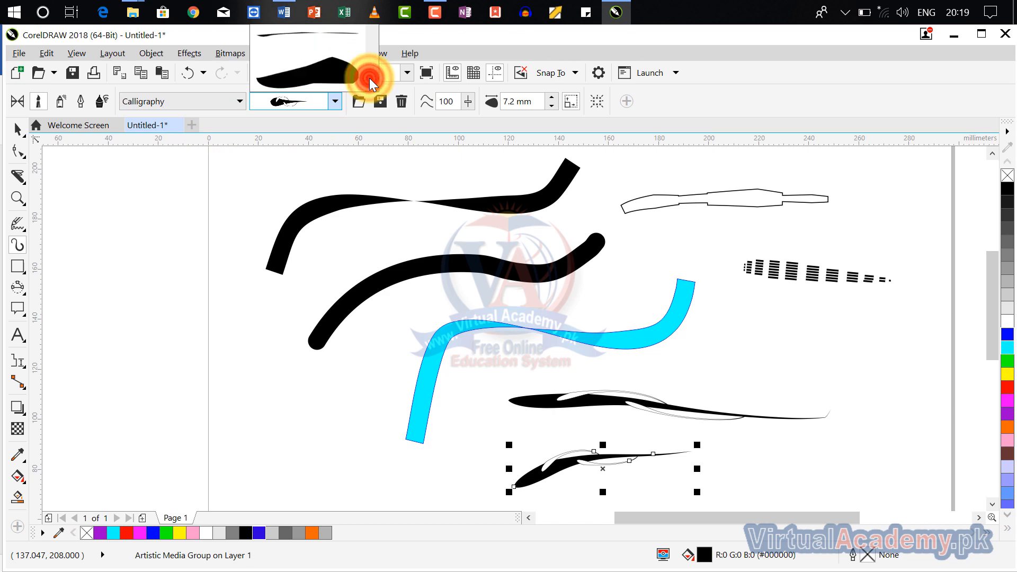
left_click(370, 77)
left_click(370, 78)
left_click(370, 78)
left_click(370, 78)
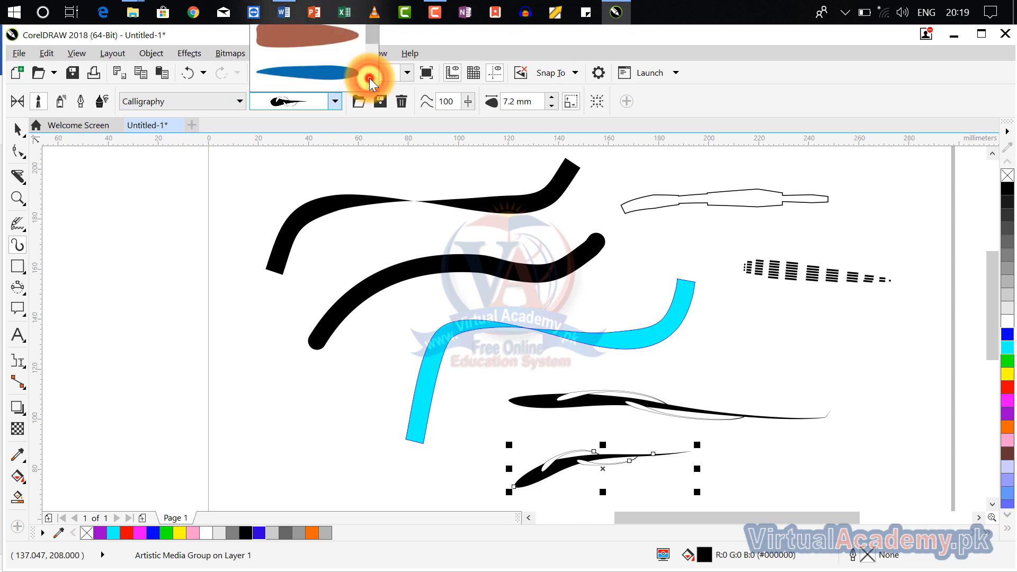
left_click(370, 78)
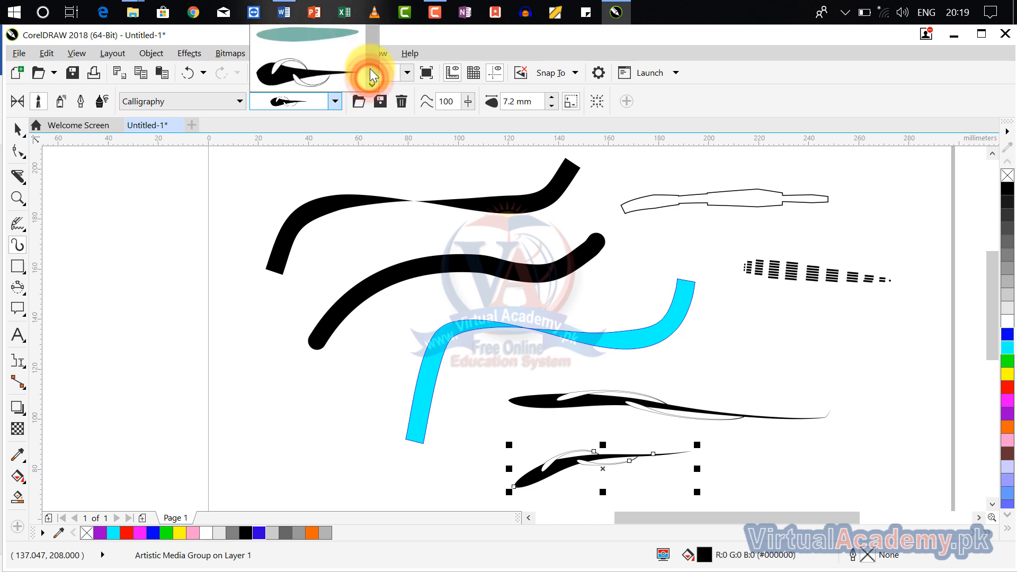
left_click(370, 78)
left_click(338, 33)
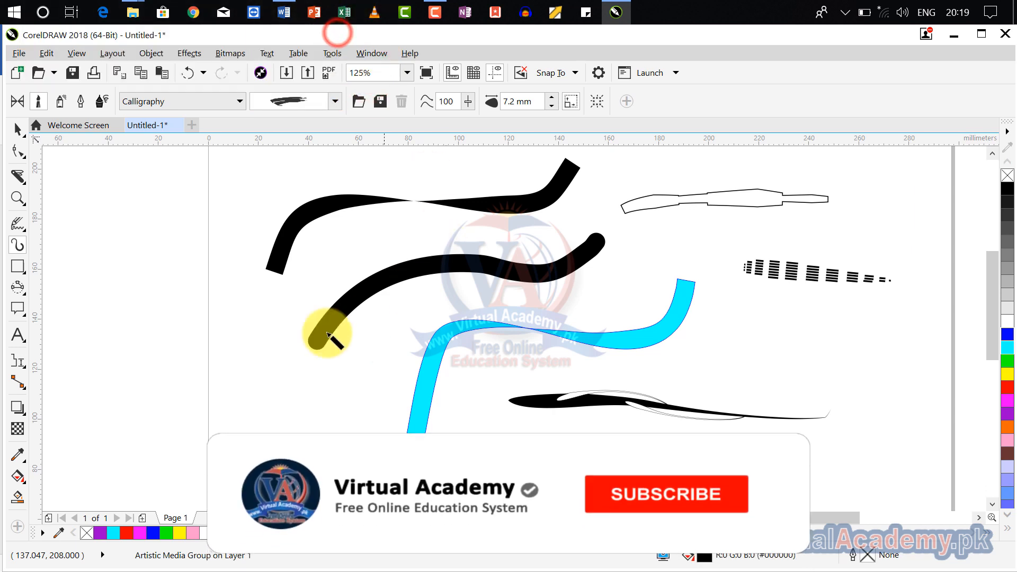
- Draw a rising Calligraphy brush stroke beside the page, then fill it cyan and outline it green
left_click_drag(85, 339, 254, 189)
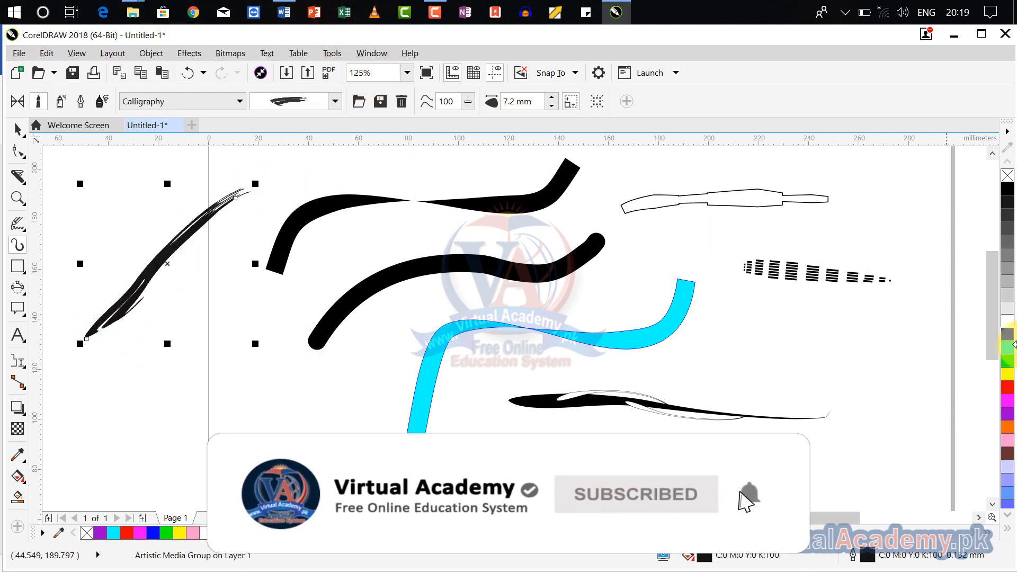
left_click(1008, 347)
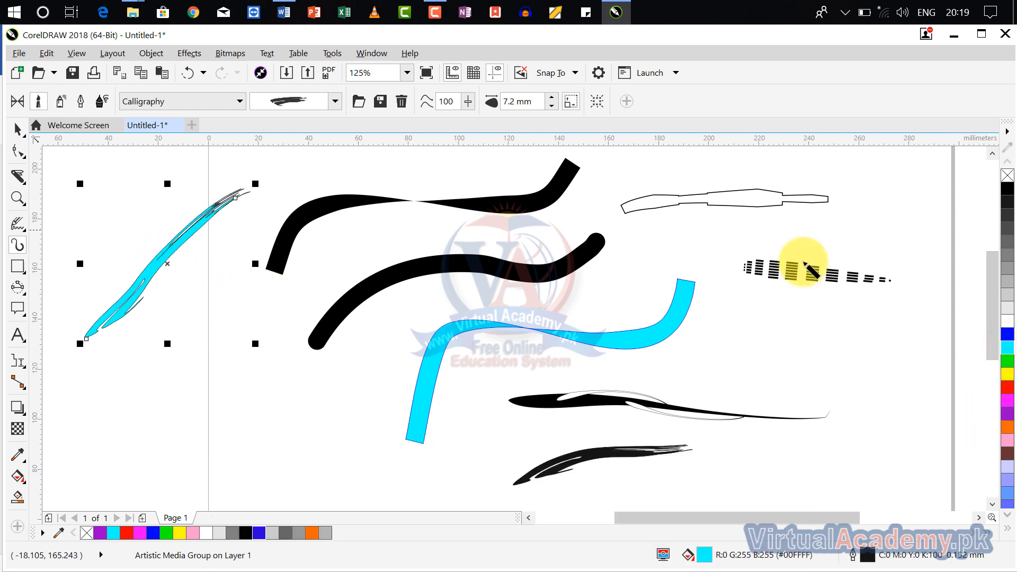
right_click(1008, 361)
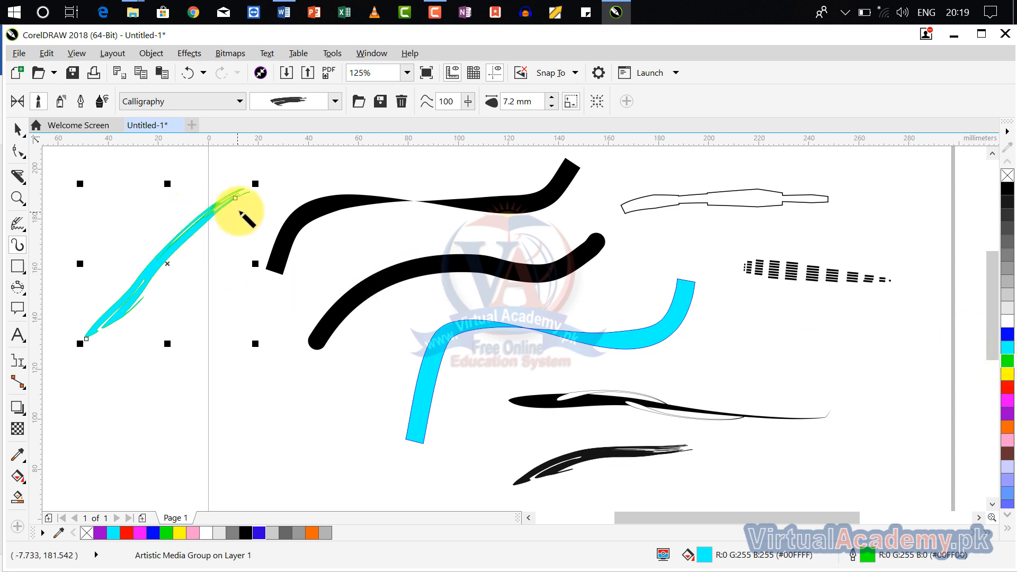
- Apply the glass bubbles brush from the Objects category to the selected cyan and green stroke
left_click(224, 99)
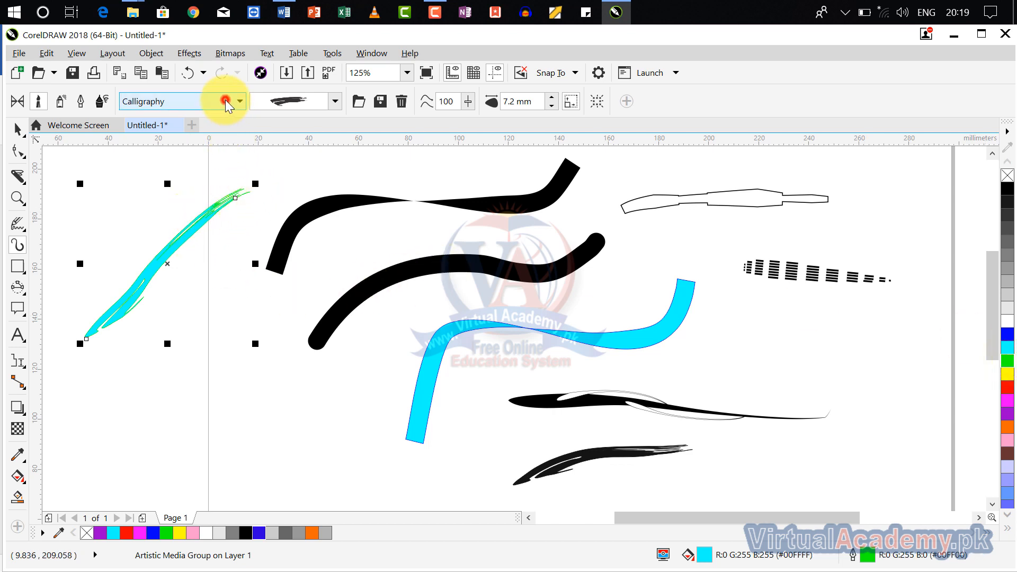
left_click(210, 142)
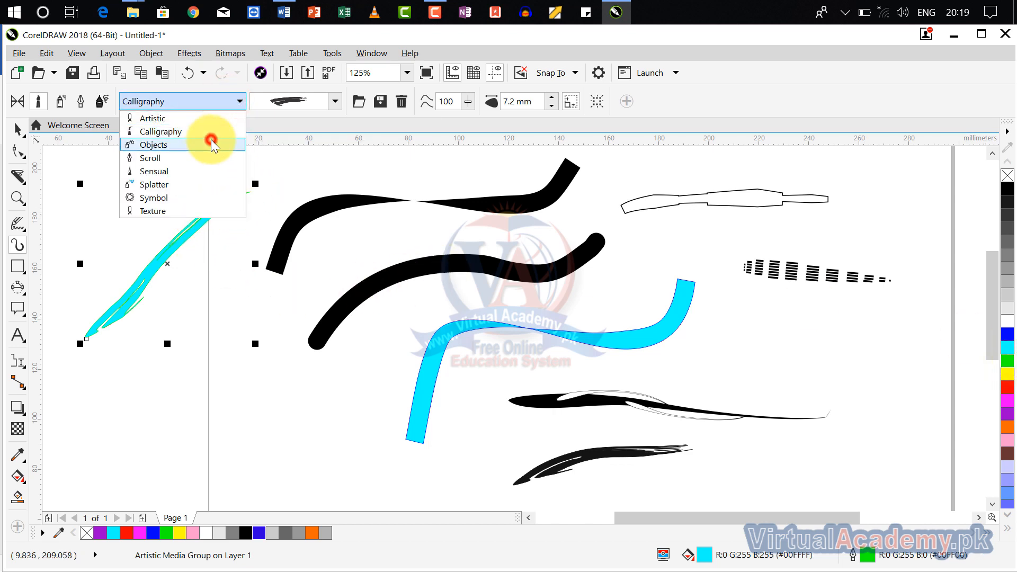
left_click(335, 101)
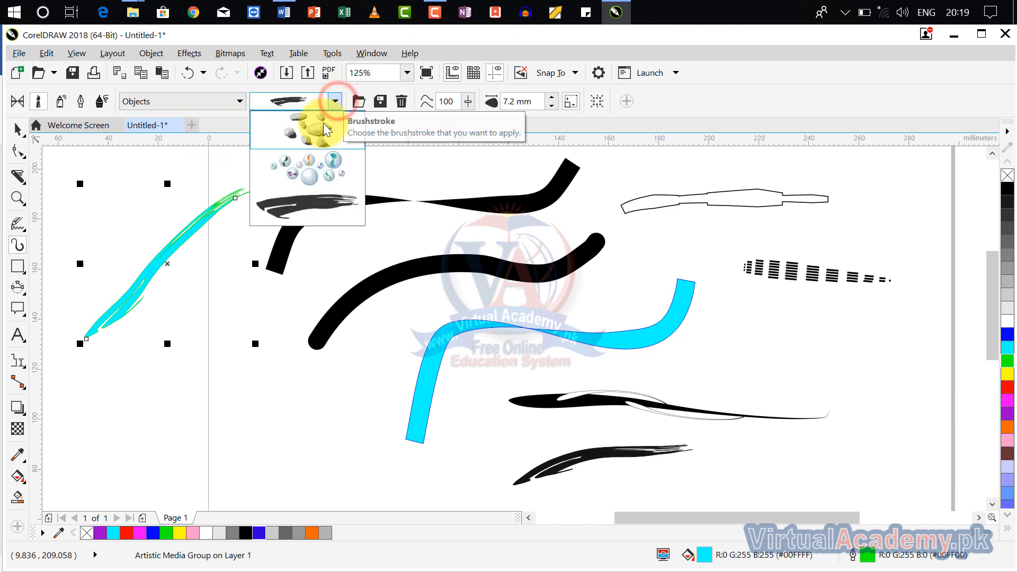
left_click(317, 167)
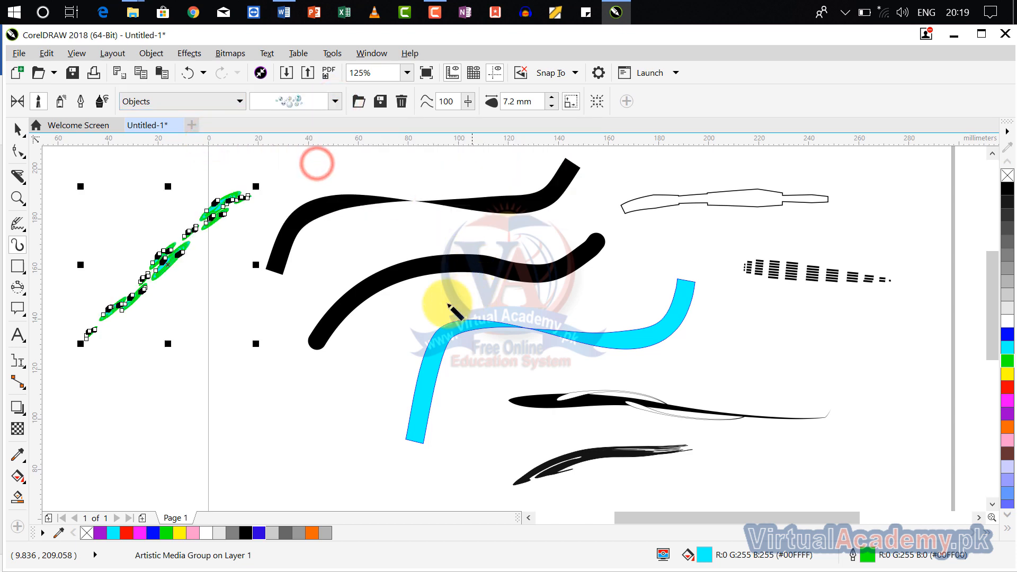
- Draw a long curved bubble stroke above the page and a much smaller one just beneath it
left_click_drag(314, 266, 346, 397)
mouse_move(329, 282)
left_mouse_down()
mouse_move(371, 235)
mouse_move(533, 187)
left_mouse_up()
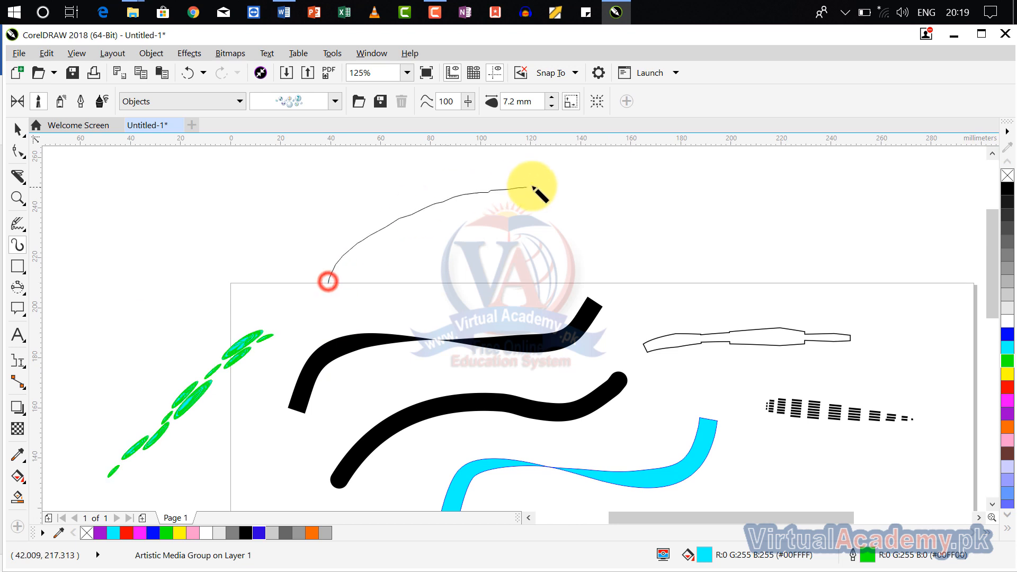
scroll(495, 196, "up", 4)
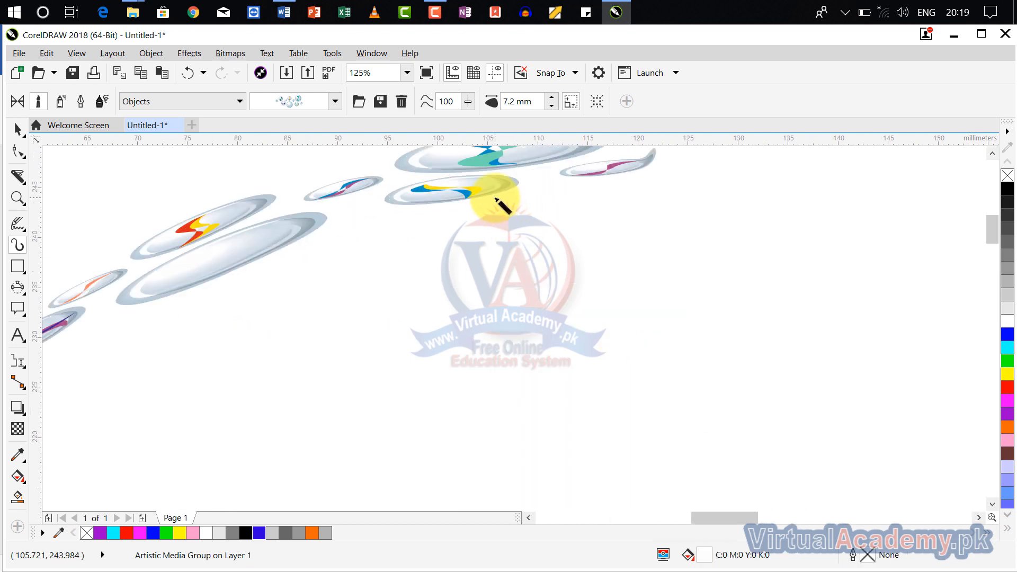
left_click_drag(463, 263, 615, 329)
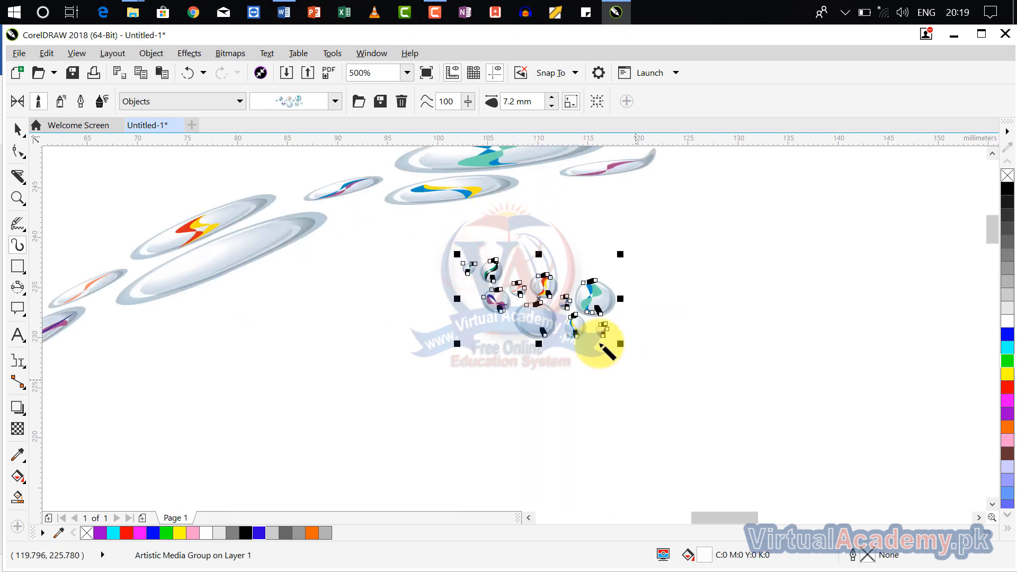
- Apply the black crown-shaped brush from the Symbol category to the selected small bubble stroke
left_click(306, 101)
mouse_move(312, 129)
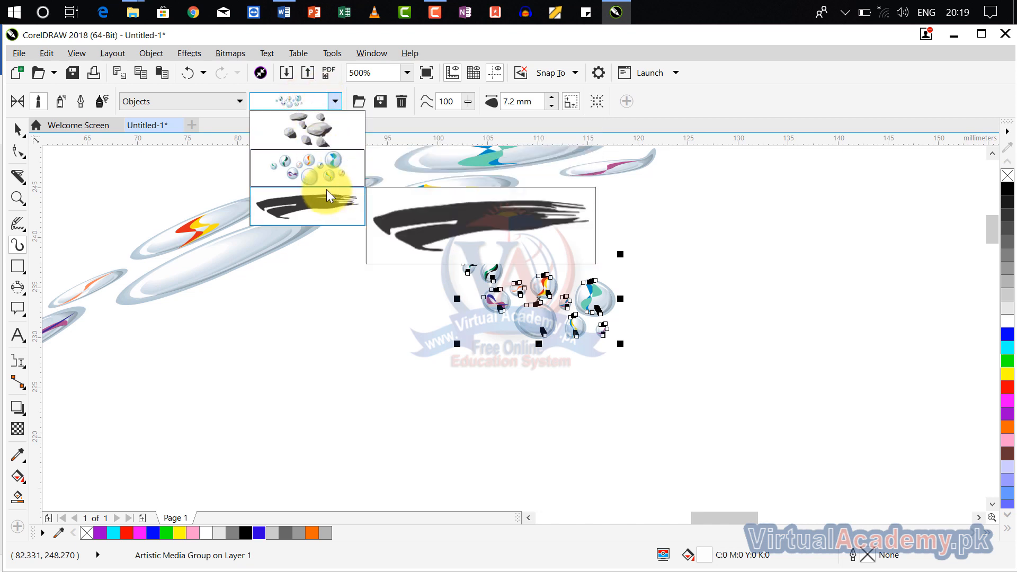
left_click(200, 103)
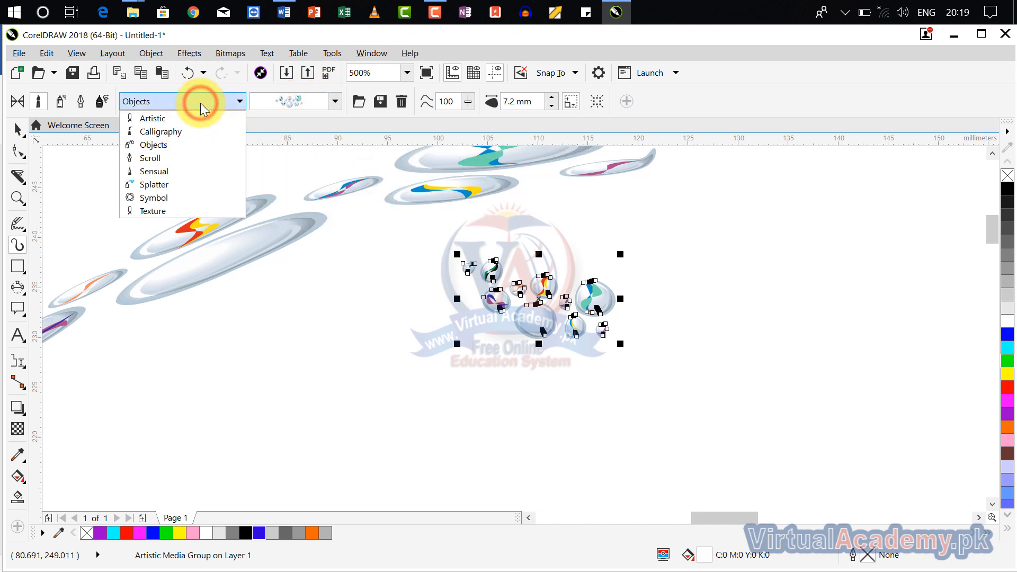
left_click(195, 169)
left_click(301, 106)
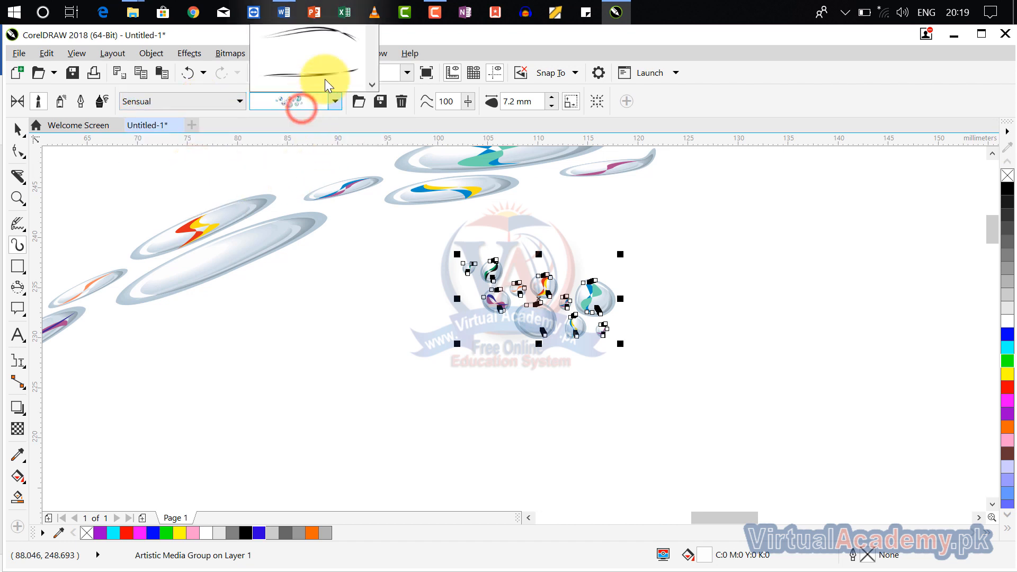
left_click(215, 101)
left_click(215, 99)
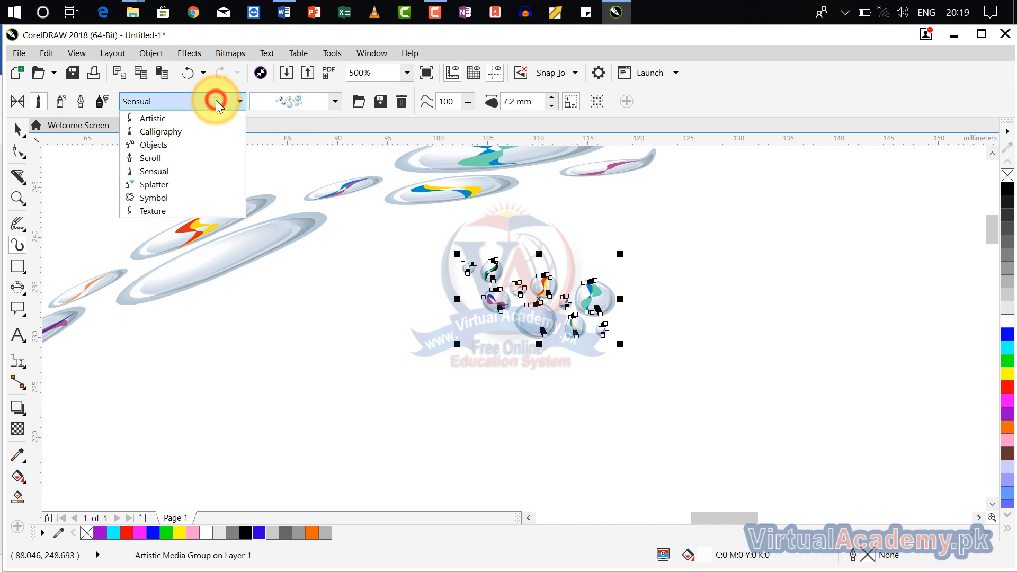
left_click(203, 199)
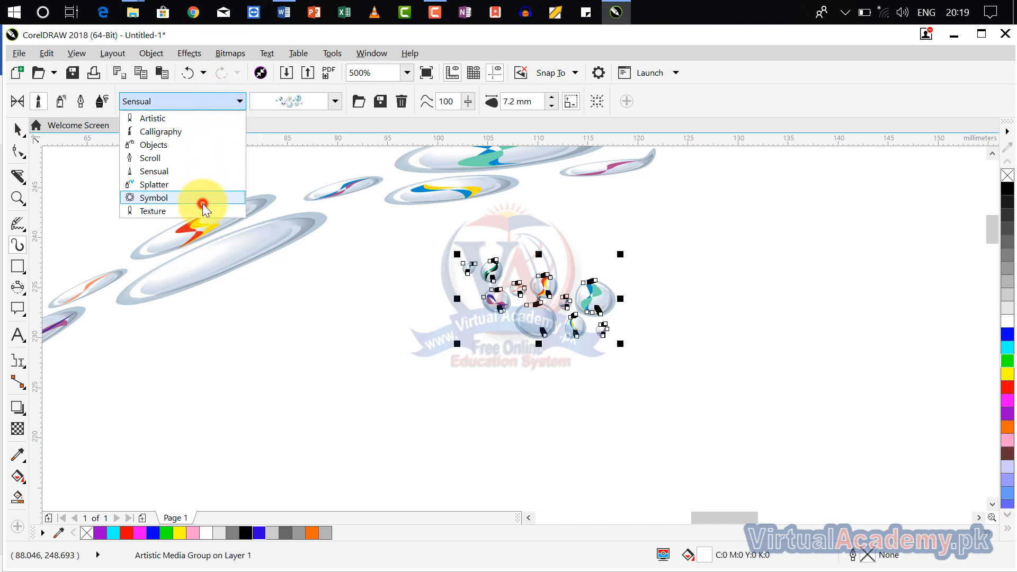
left_click(335, 102)
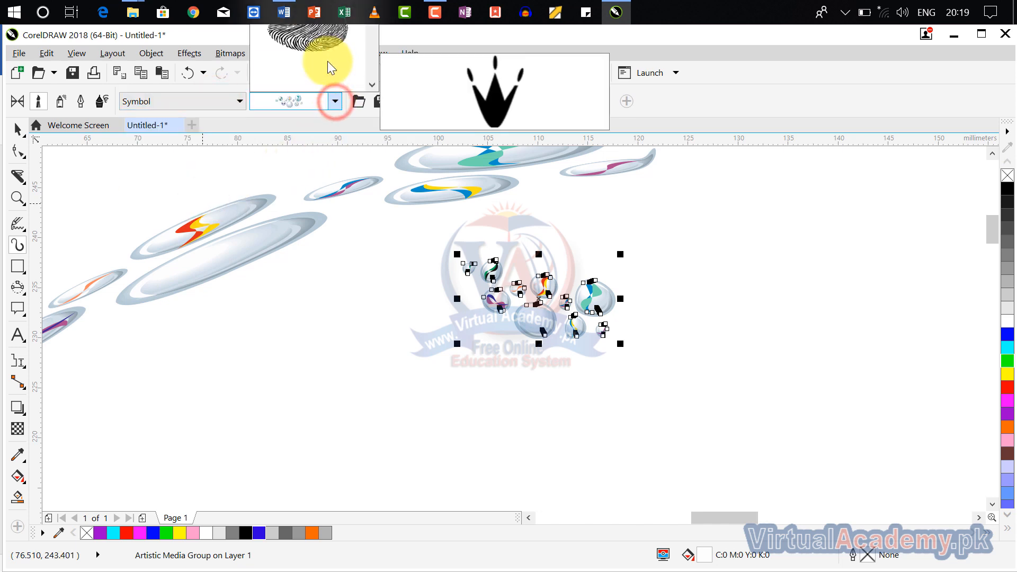
left_click(327, 60)
- Draw five more short strokes with the black crown symbol brush around and below the first one
mouse_move(354, 297)
left_mouse_down()
mouse_move(415, 445)
mouse_move(456, 460)
left_mouse_up()
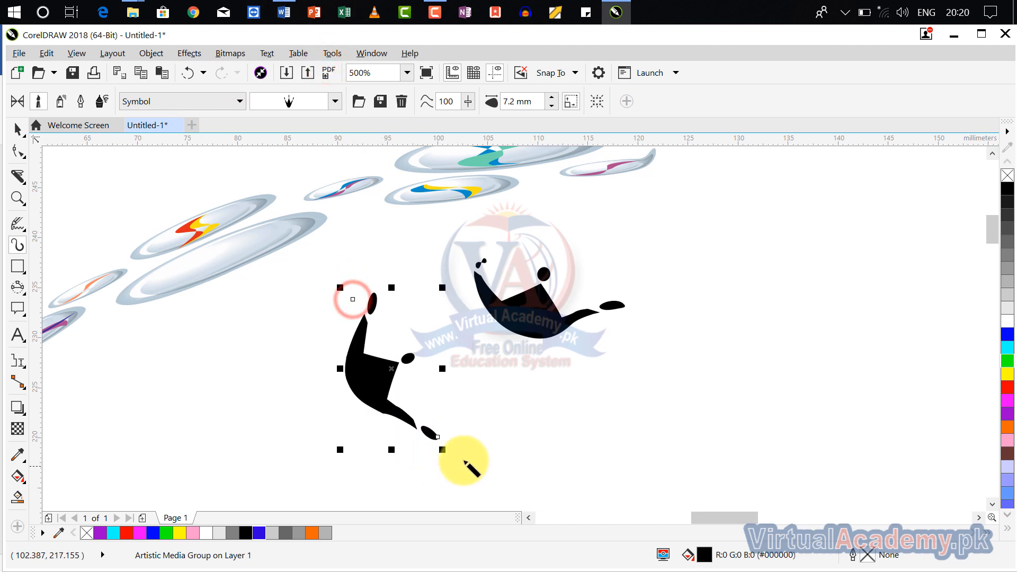
left_click_drag(465, 398, 554, 396)
mouse_move(593, 430)
left_mouse_down()
mouse_move(638, 286)
mouse_move(669, 342)
left_mouse_up()
left_click_drag(696, 281, 724, 449)
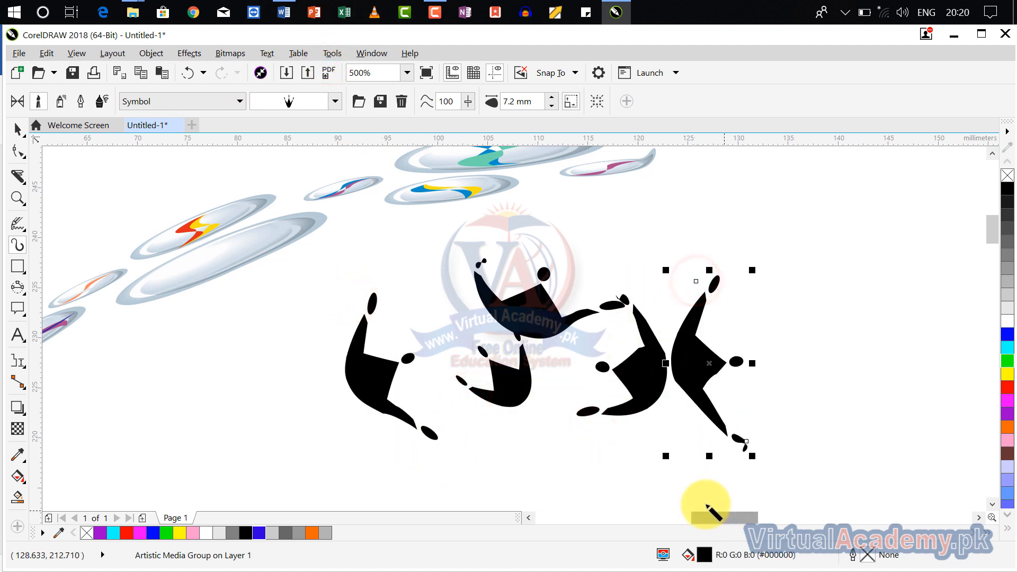
left_click_drag(665, 497, 724, 502)
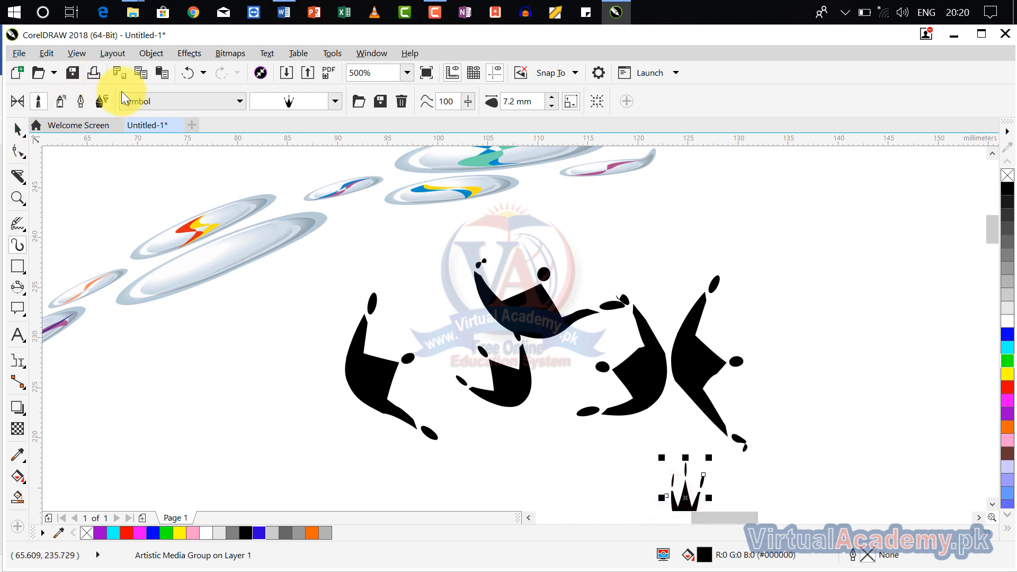
- Switch to Sprayer mode and draw two strokes above the page with the pink swirl pattern from the Brush Strokes category
left_click(142, 101)
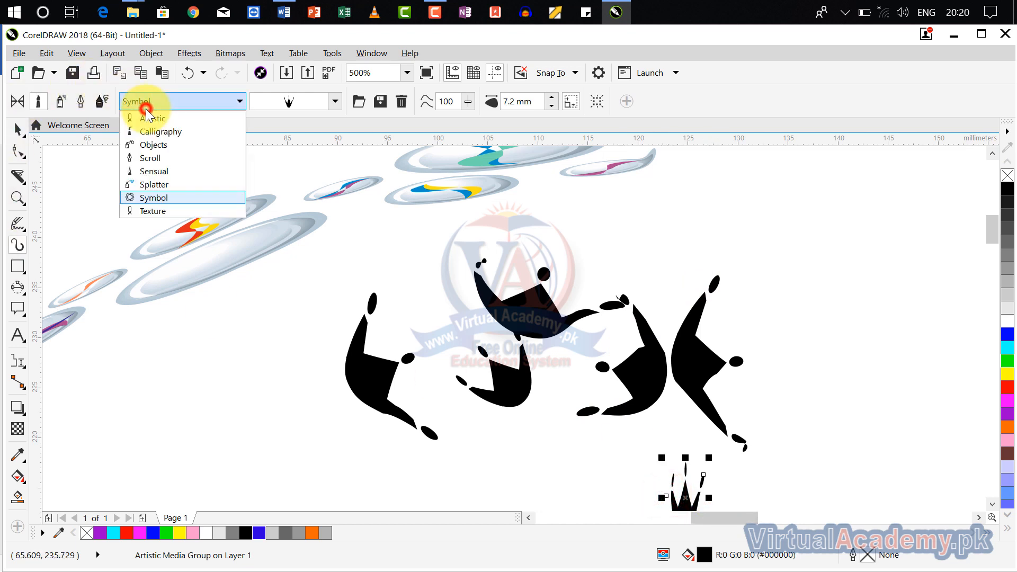
left_click(62, 102)
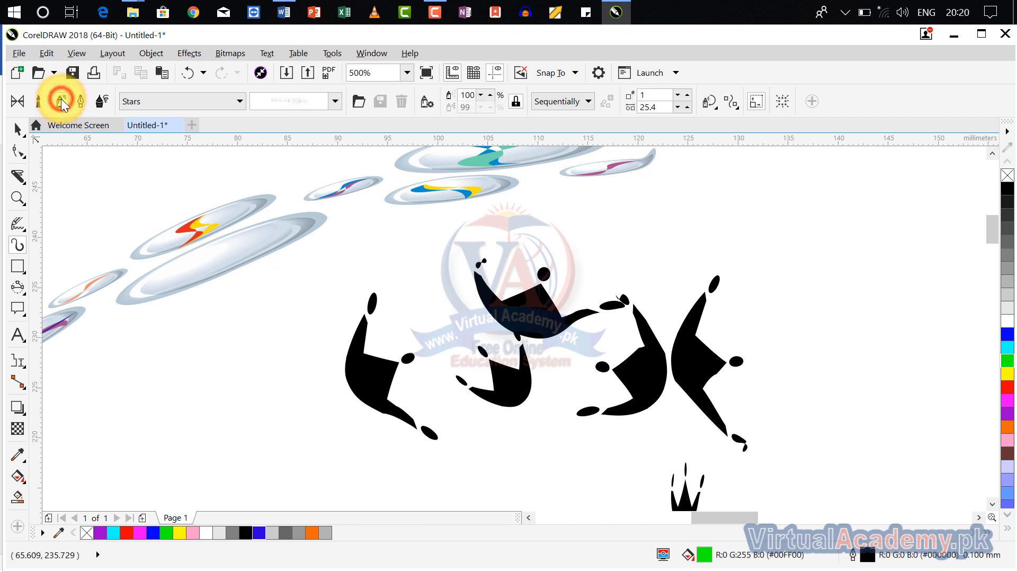
left_click(146, 103)
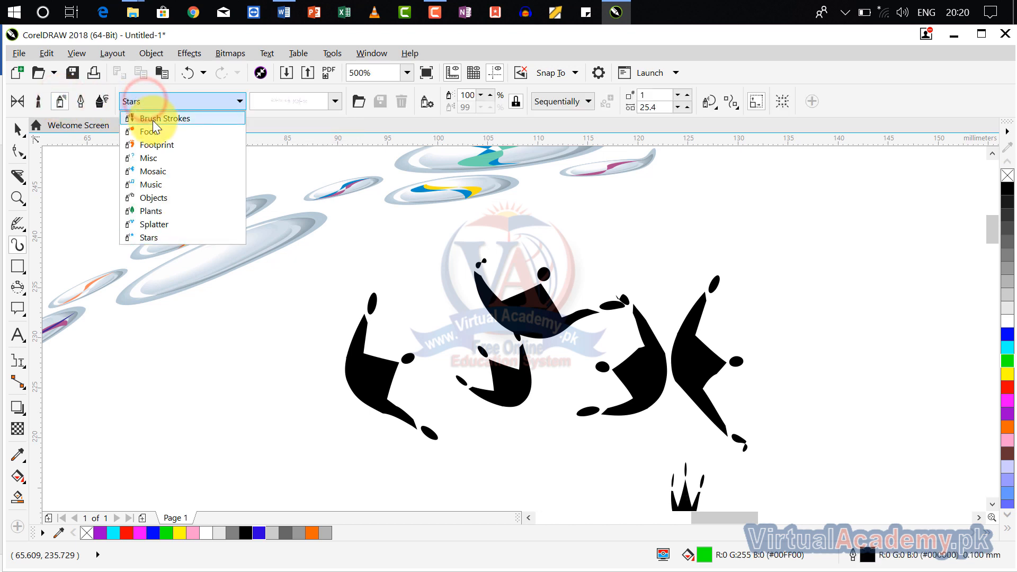
left_click(183, 119)
left_click(335, 101)
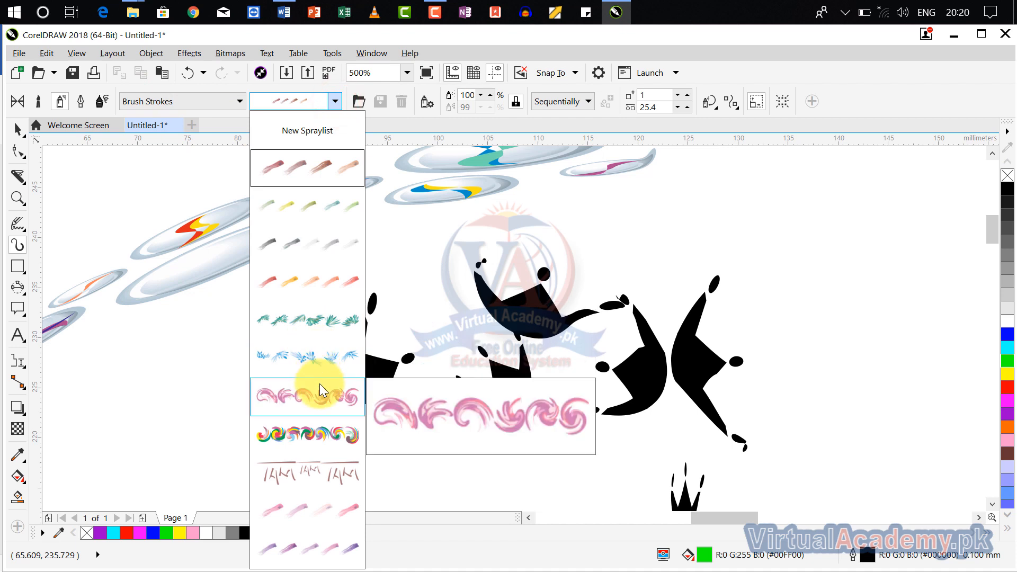
left_click(320, 391)
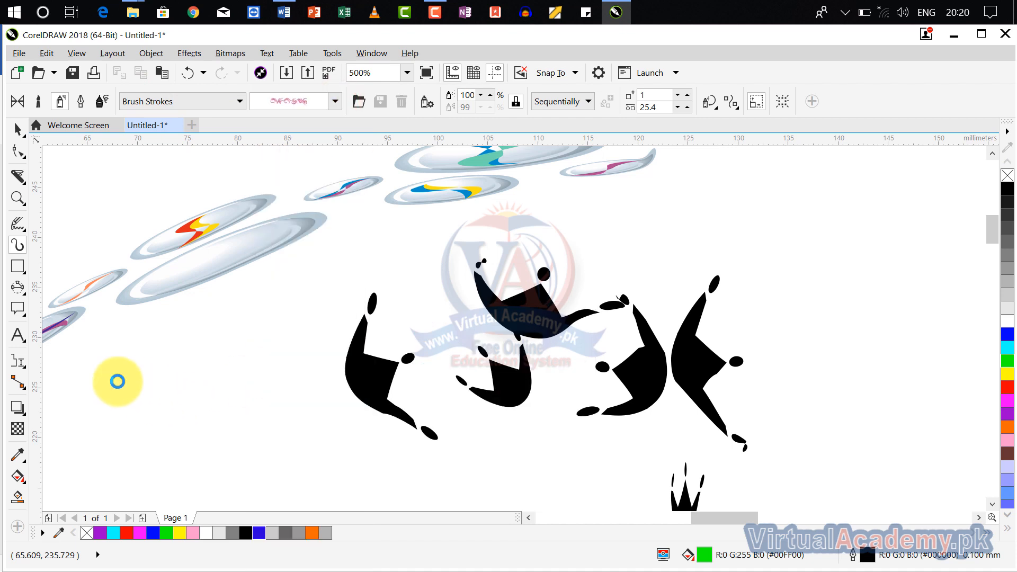
mouse_move(118, 381)
left_mouse_down()
mouse_move(332, 318)
mouse_move(282, 381)
left_mouse_up()
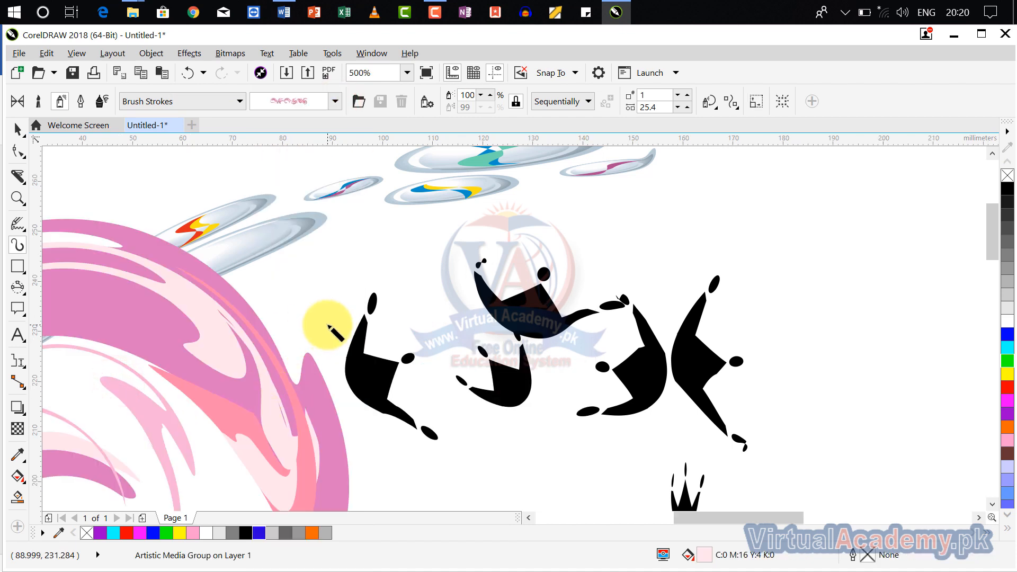
scroll(329, 320, "down", 5)
left_click_drag(453, 255, 652, 278)
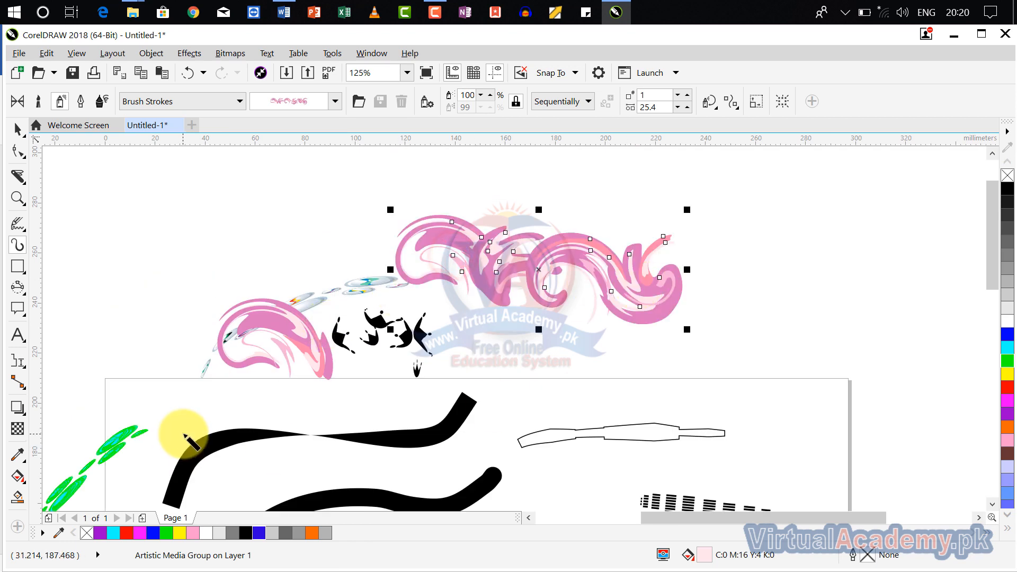
- Apply the Food category's tomato and pepper slices pattern to the selected pink swirl stroke and spray two more strokes with it
left_click(227, 101)
left_click(205, 130)
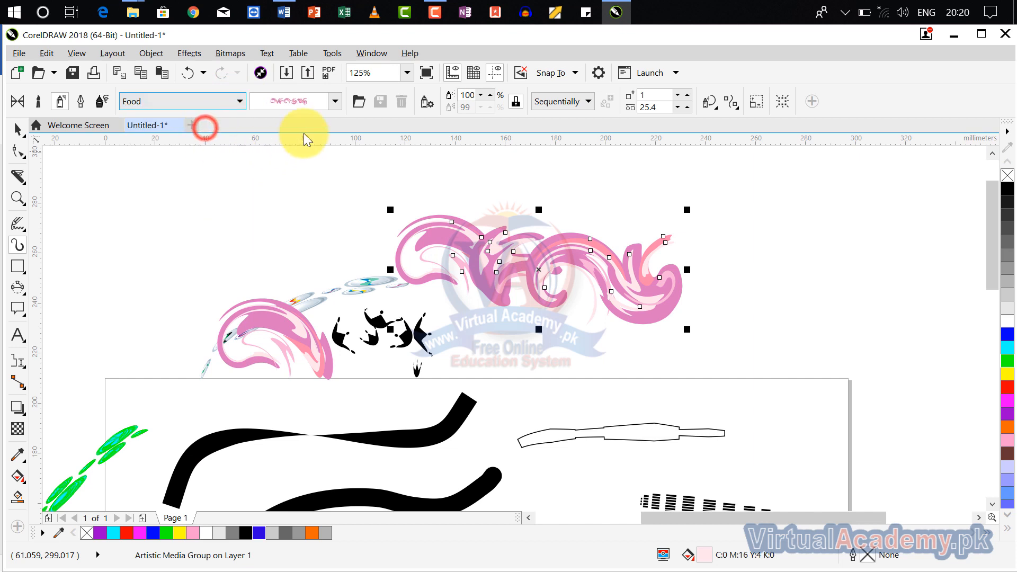
left_click(335, 103)
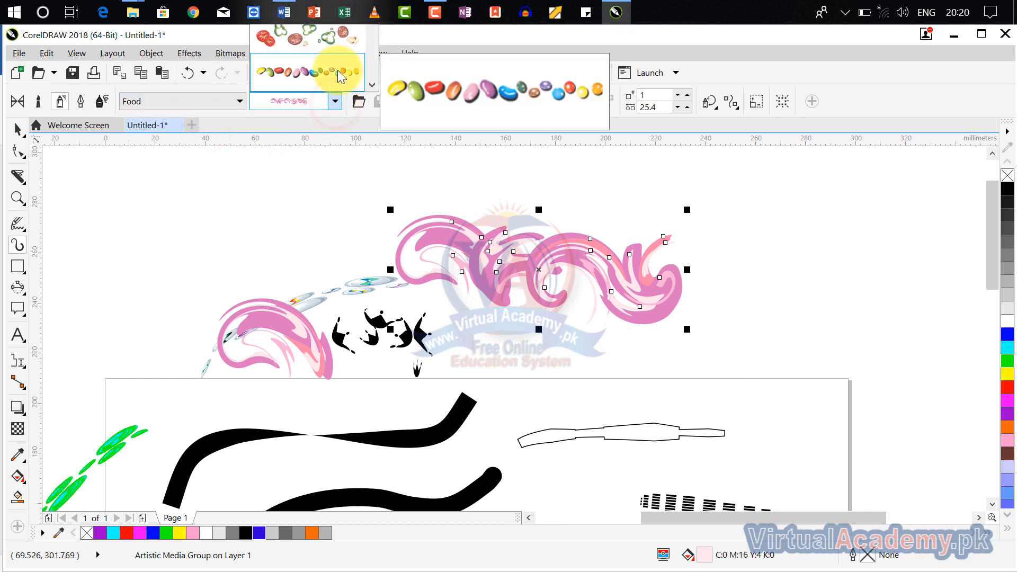
mouse_move(330, 27)
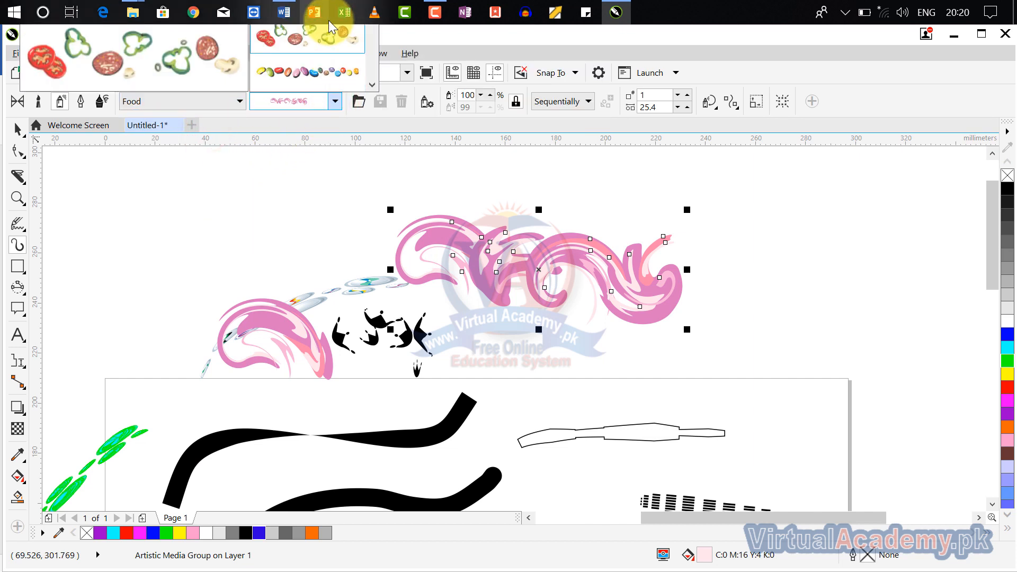
left_click(798, 224)
left_click_drag(767, 338, 741, 366)
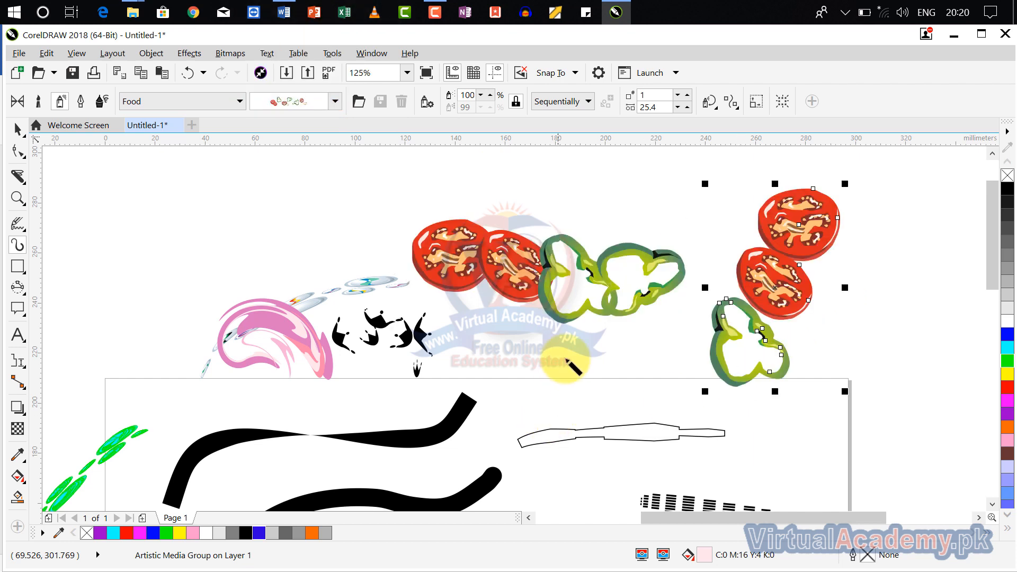
scroll(565, 360, "down", 1)
left_click_drag(482, 257, 627, 249)
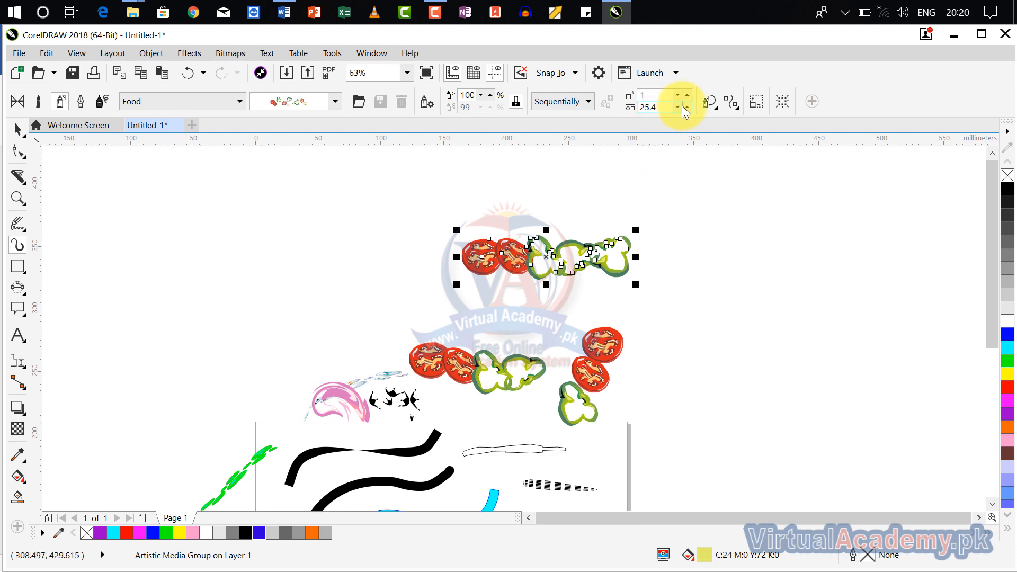
- Reduce the spray object size of the selected uppermost vegetable stroke to 68%
left_click(480, 95)
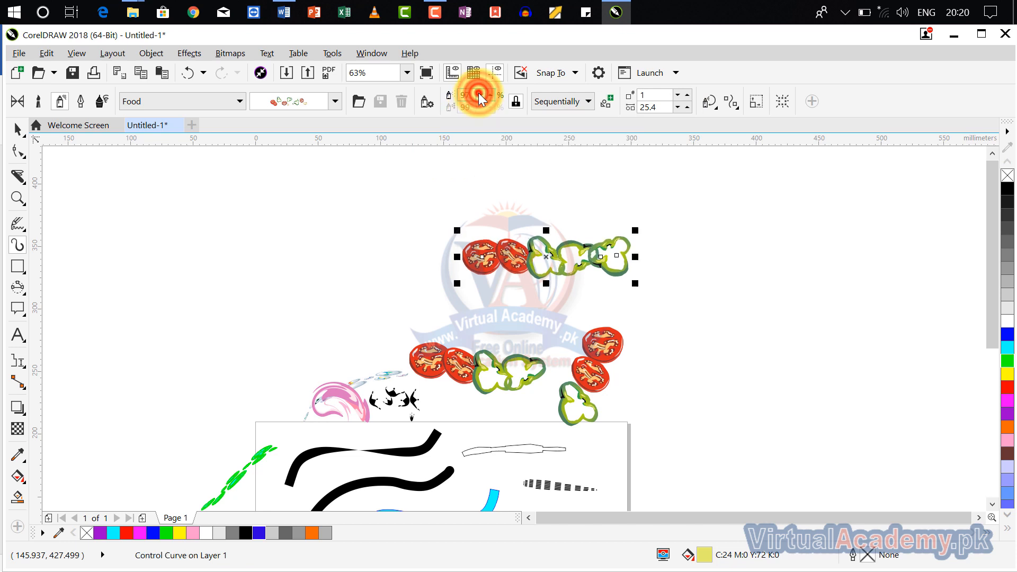
left_click(479, 95)
left_click(479, 95)
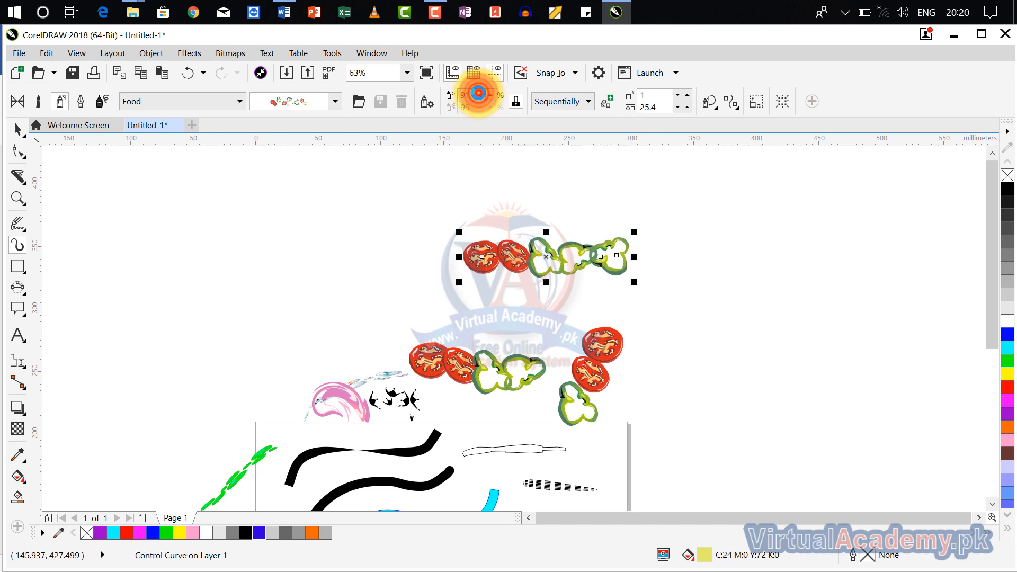
left_click(480, 95)
left_click(479, 95)
left_click(480, 95)
left_click(480, 95)
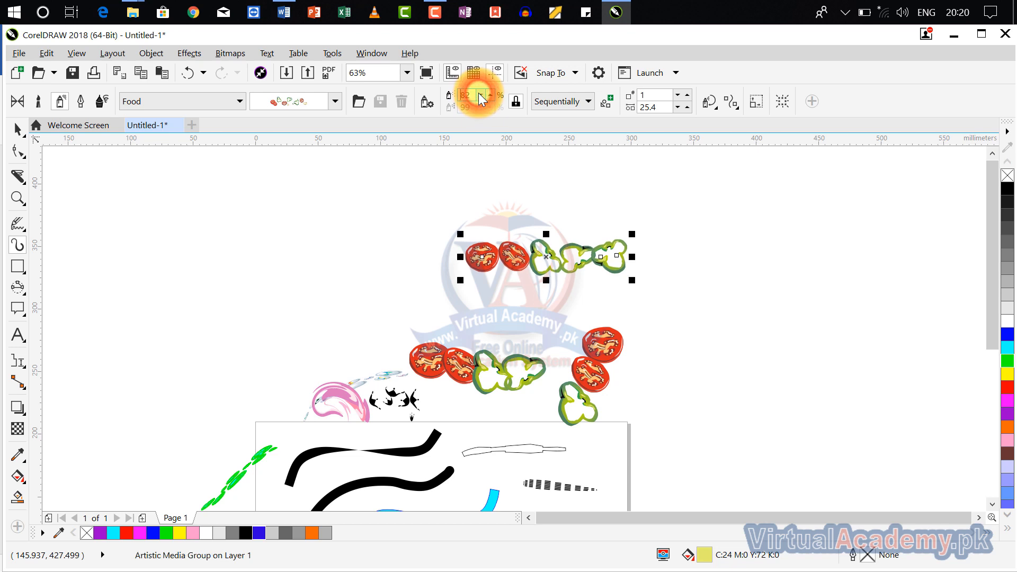
left_click(480, 95)
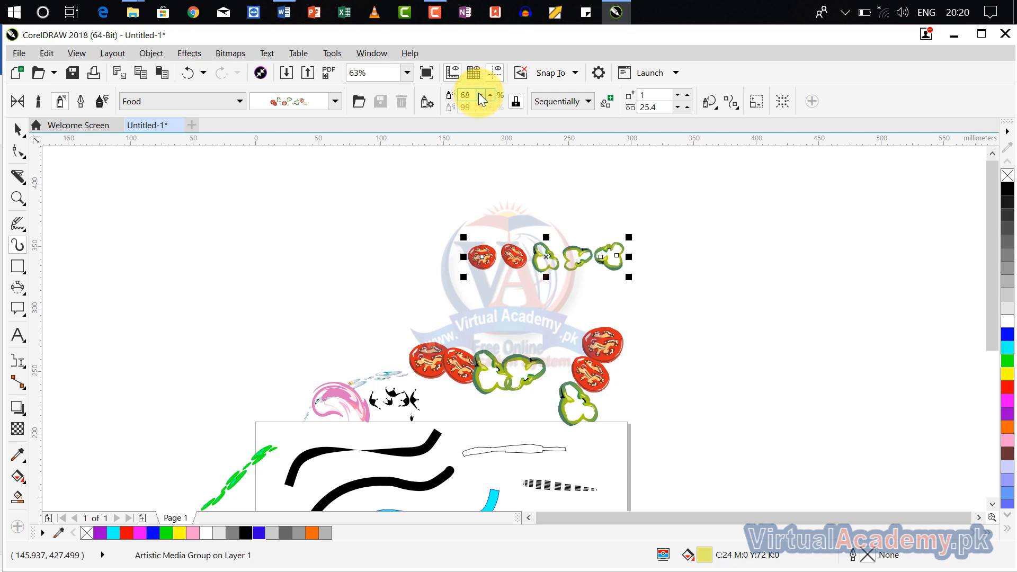
- Reduce the spray object size of the selected uppermost vegetable stroke to 60%
left_click(479, 95)
left_click(480, 95)
left_click(479, 95)
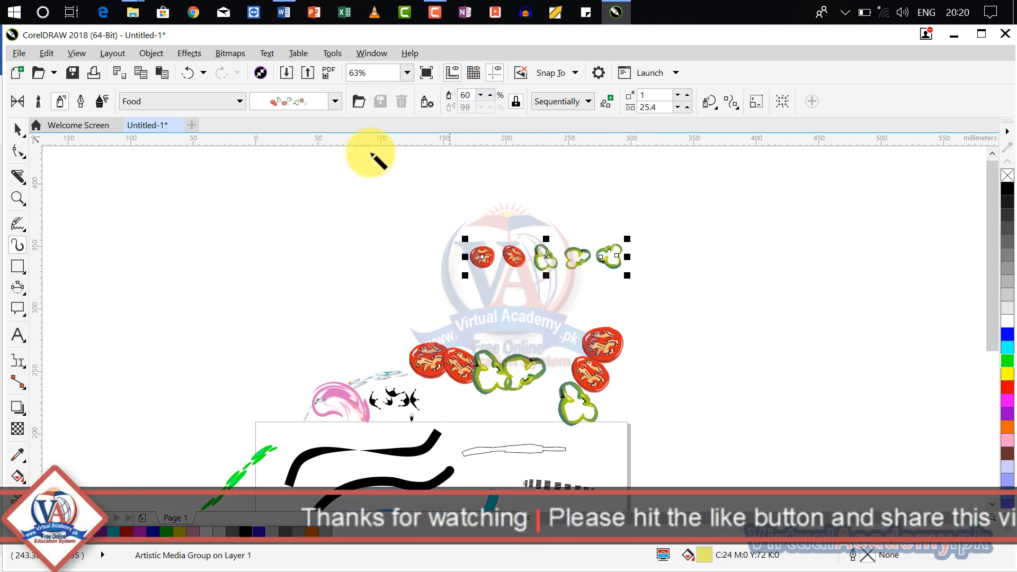
- Apply the Food category's jelly bean pattern to the selected vegetable stroke and spray another horizontal stroke with it above the page
left_click(263, 108)
left_click(307, 71)
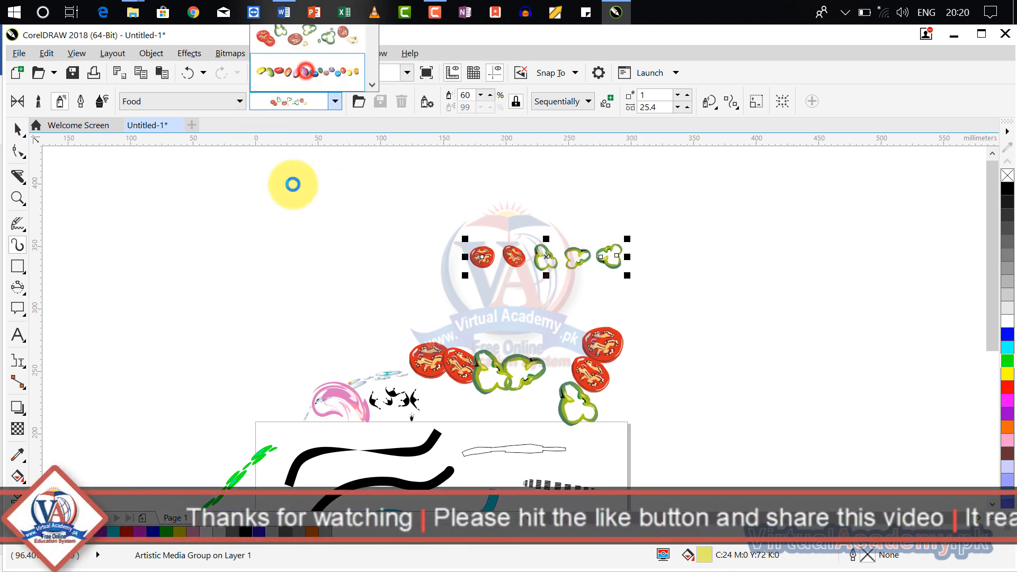
left_click_drag(249, 203, 395, 203)
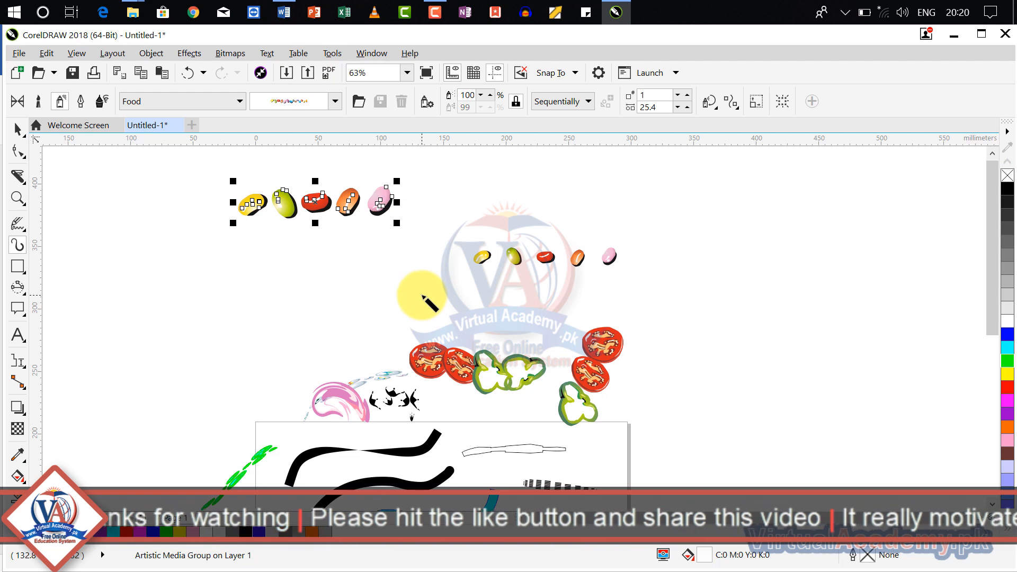
- Apply the Music category's violin pattern to the selected jelly bean stroke and spray a second violin stroke beside it
left_click(215, 106)
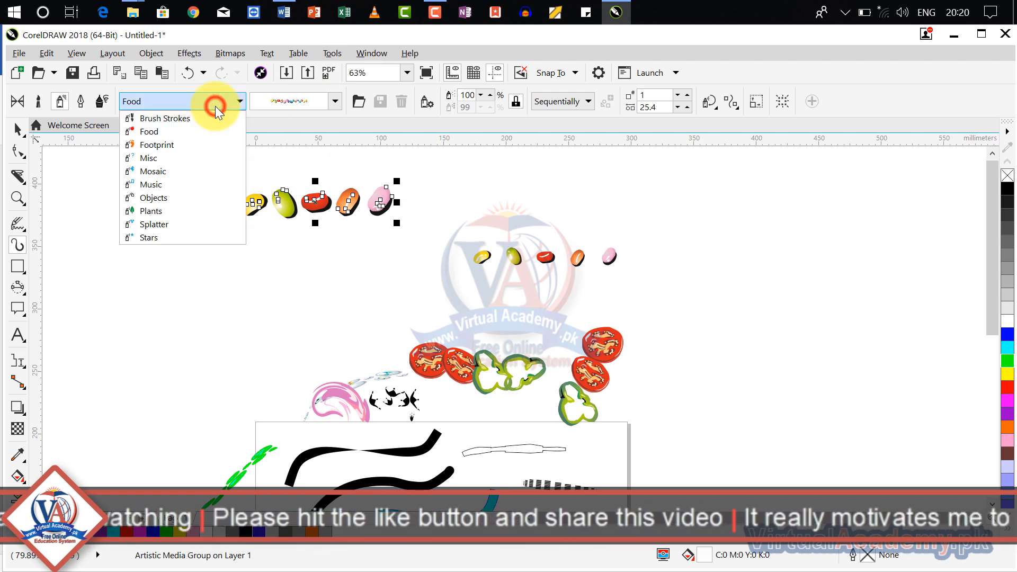
left_click(195, 186)
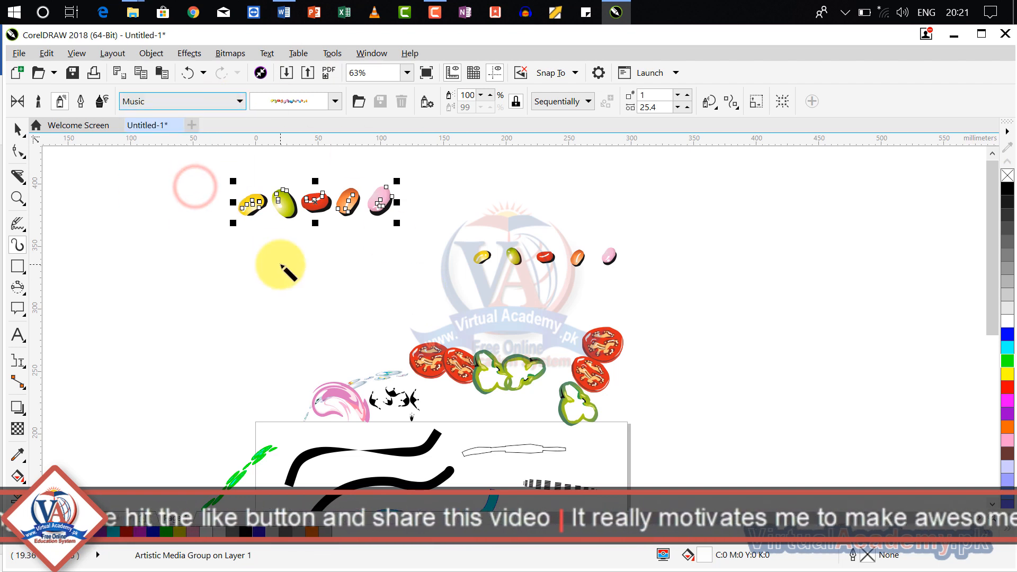
left_click(334, 101)
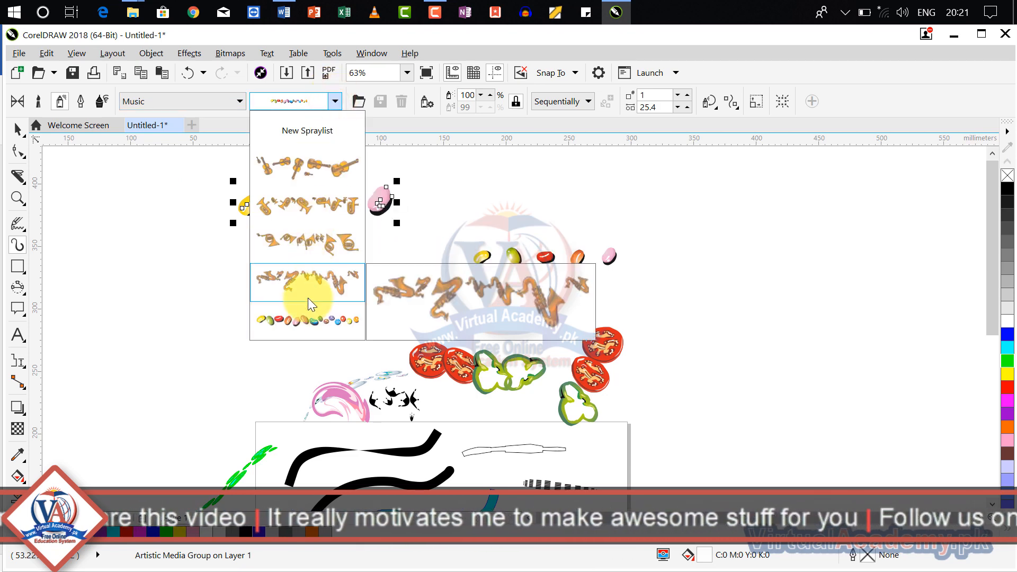
left_click(320, 185)
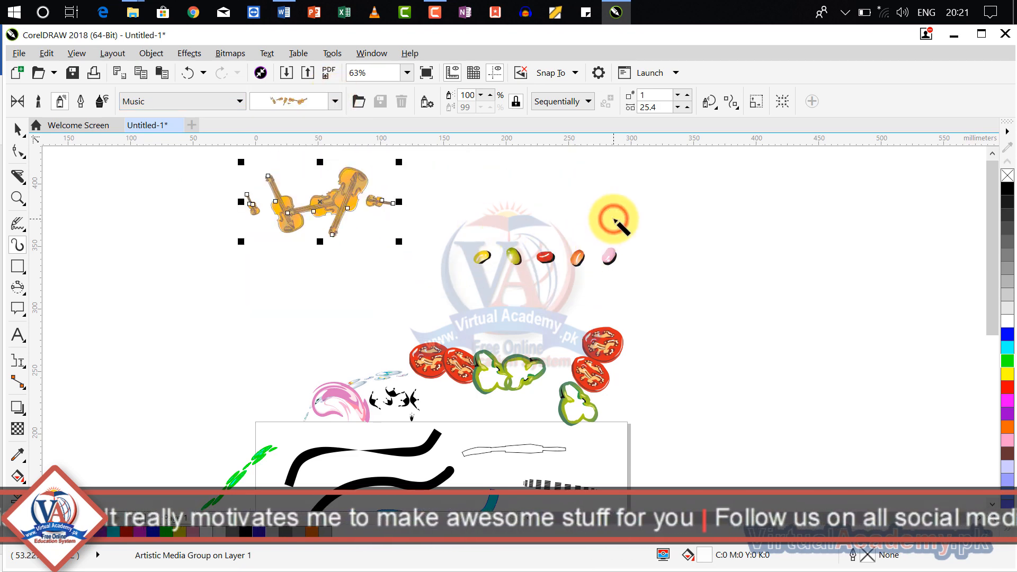
left_click_drag(610, 218, 765, 234)
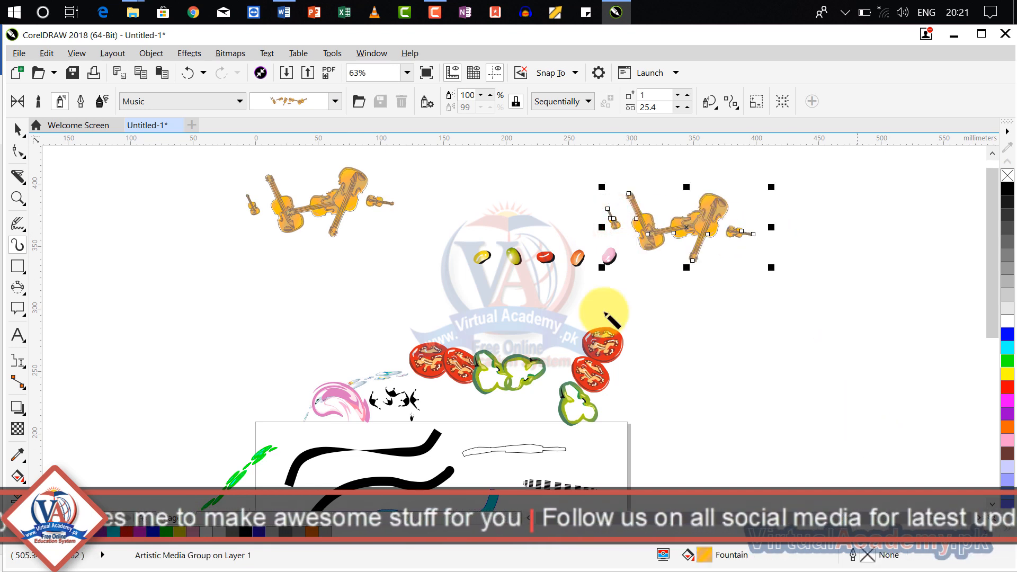
- Apply the Plants category's tree pattern to the selected violin stroke and spray another row of trees below the remaining violins
left_click(197, 97)
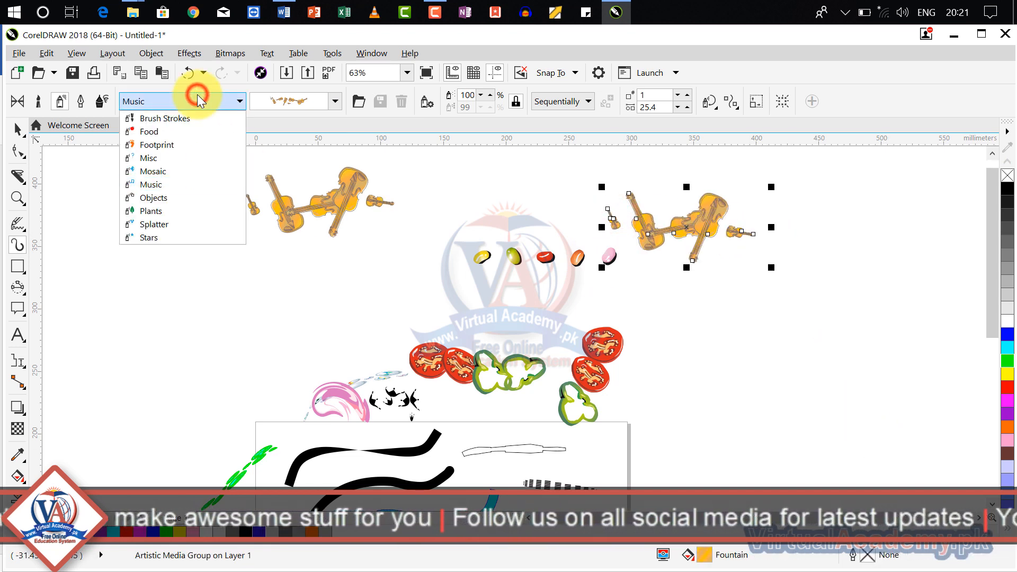
left_click(189, 211)
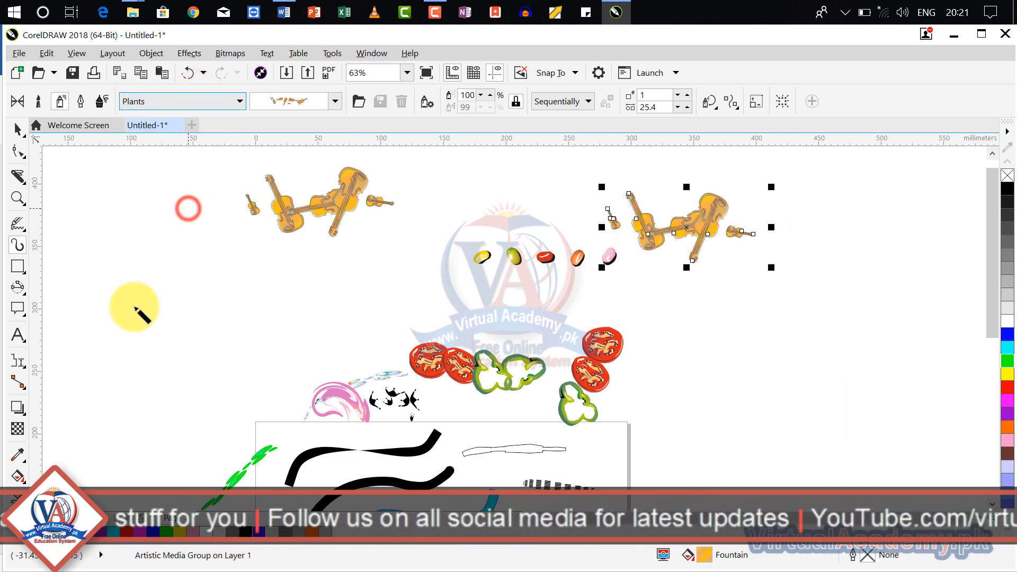
left_click(304, 102)
left_click(316, 80)
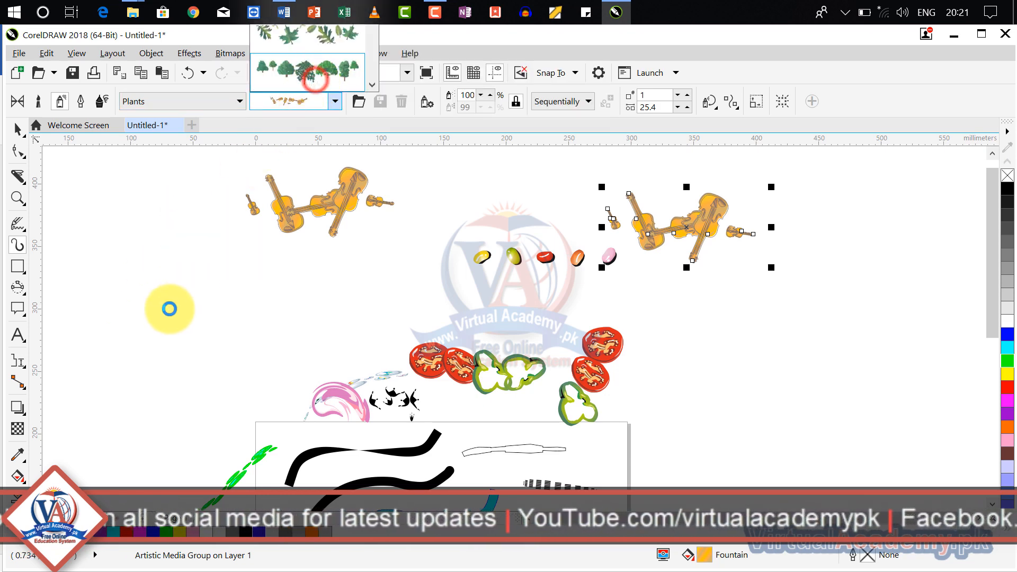
left_click_drag(170, 308, 349, 304)
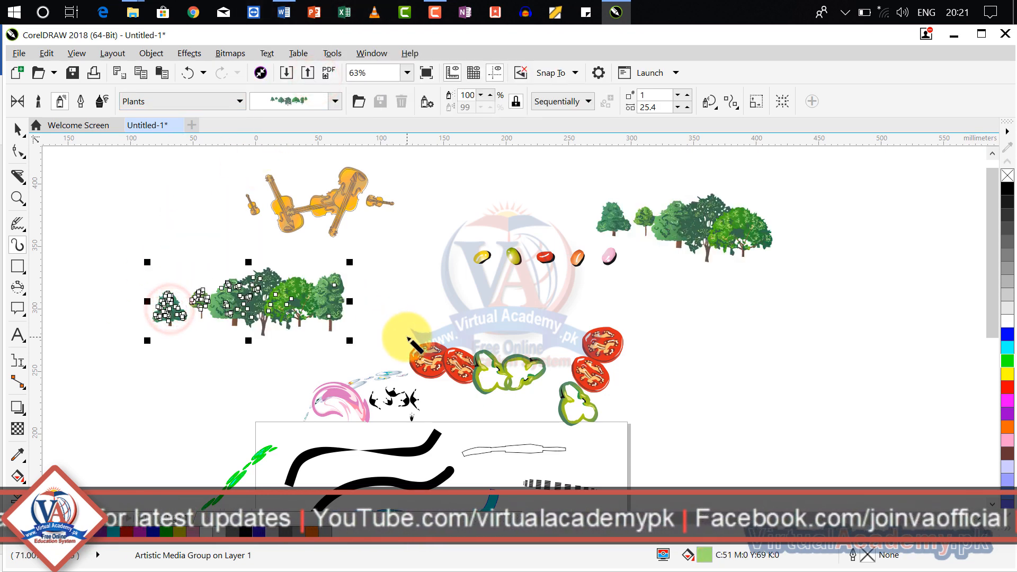
- Examine the sprayed trees up close, and review the category lists of the Brush and Sprayer modes
scroll(320, 311, "up", 6)
mouse_move(424, 296)
left_mouse_down()
mouse_move(643, 325)
mouse_move(650, 337)
left_mouse_up()
key("Escape")
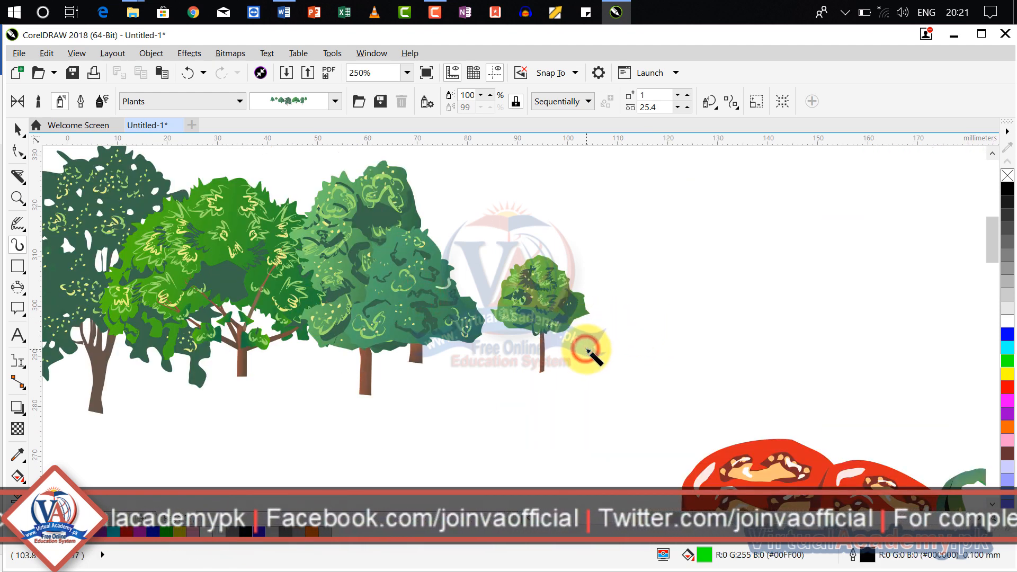
scroll(586, 343, "down", 6)
left_click_drag(586, 341, 429, 222)
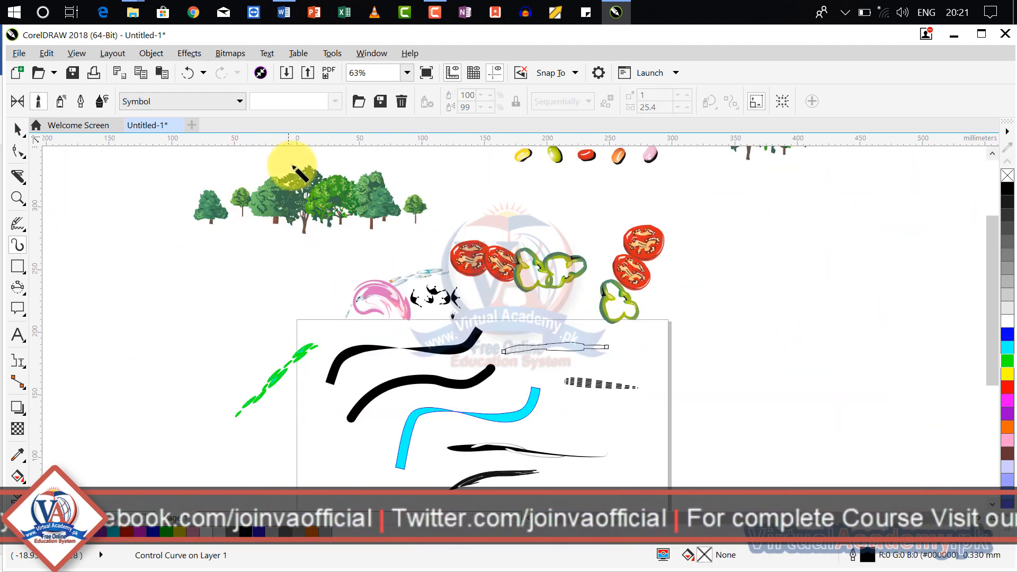
left_click(193, 103)
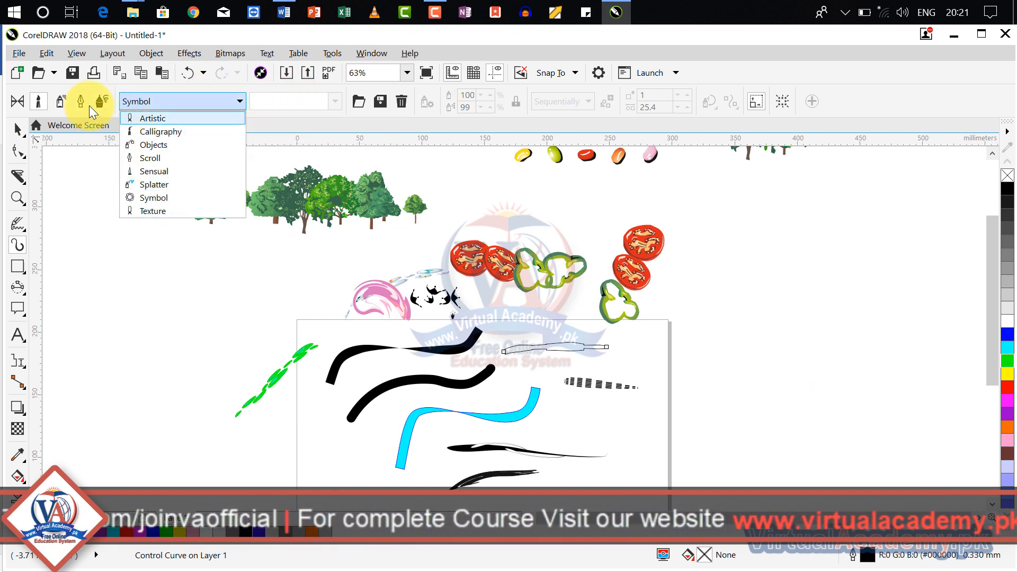
left_click(61, 101)
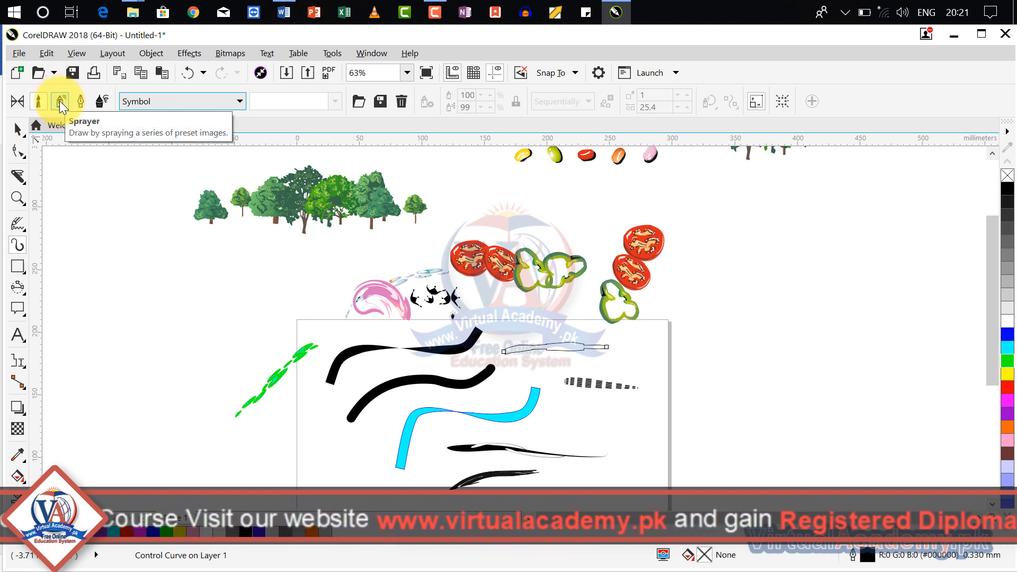
left_click(60, 101)
left_click(168, 101)
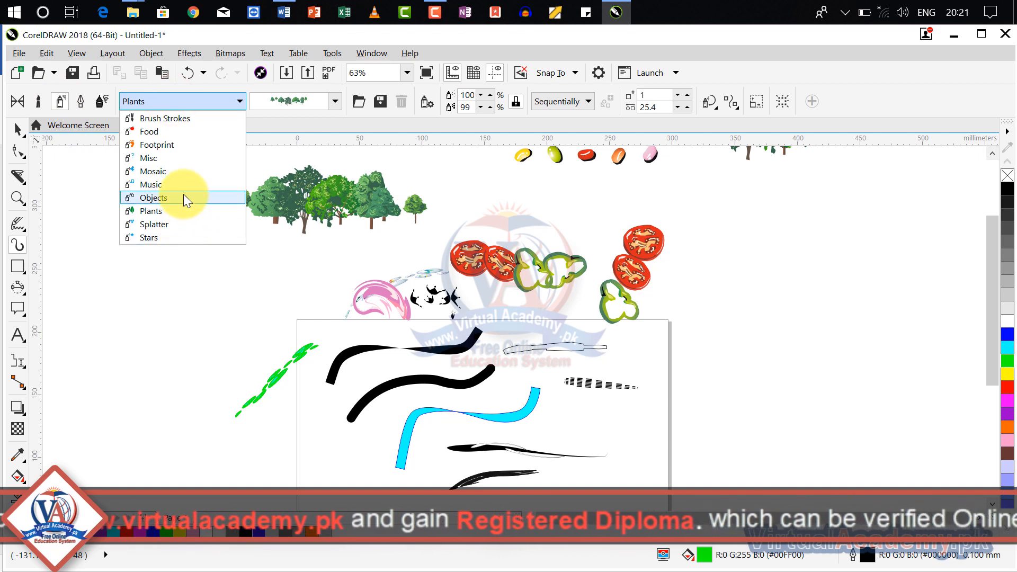
- Switch to Calligraphic mode and draw two long diagonal black strokes beside the page, 25.4 mm wide with a 45° nib angle
left_click(81, 105)
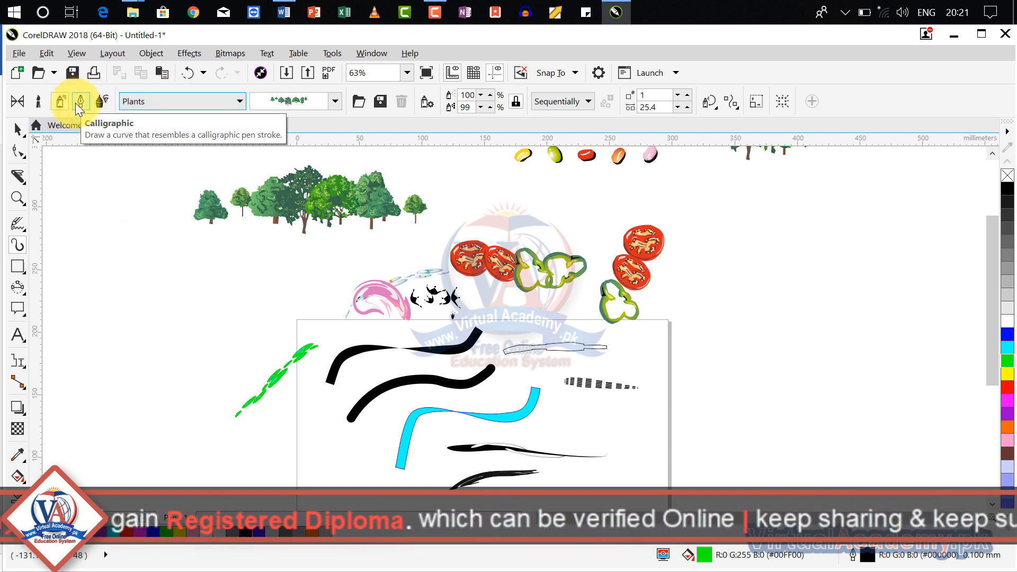
left_click(81, 104)
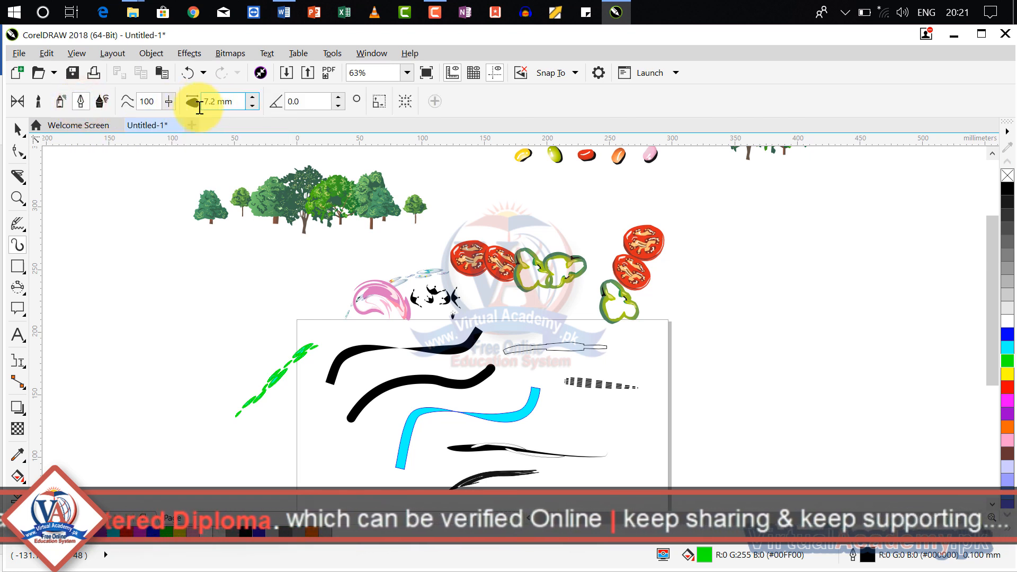
left_click(75, 356)
mouse_move(783, 248)
left_mouse_down()
mouse_move(867, 385)
mouse_move(891, 407)
left_mouse_up()
left_click_drag(702, 244, 826, 450)
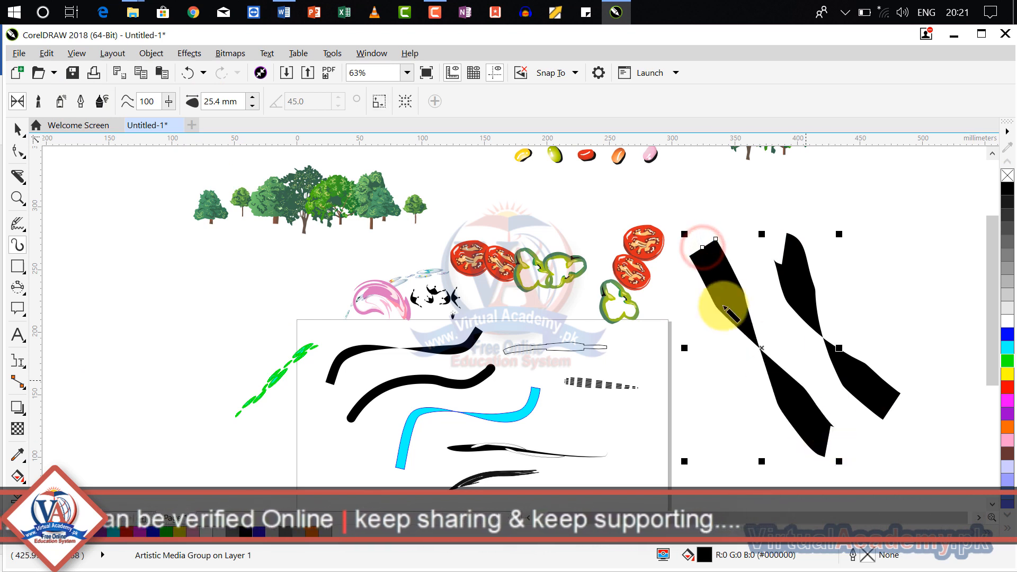
- Switch to Expression mode, draw a thick curved stroke beside the page, and increase its width to 27.9 mm
left_click(101, 102)
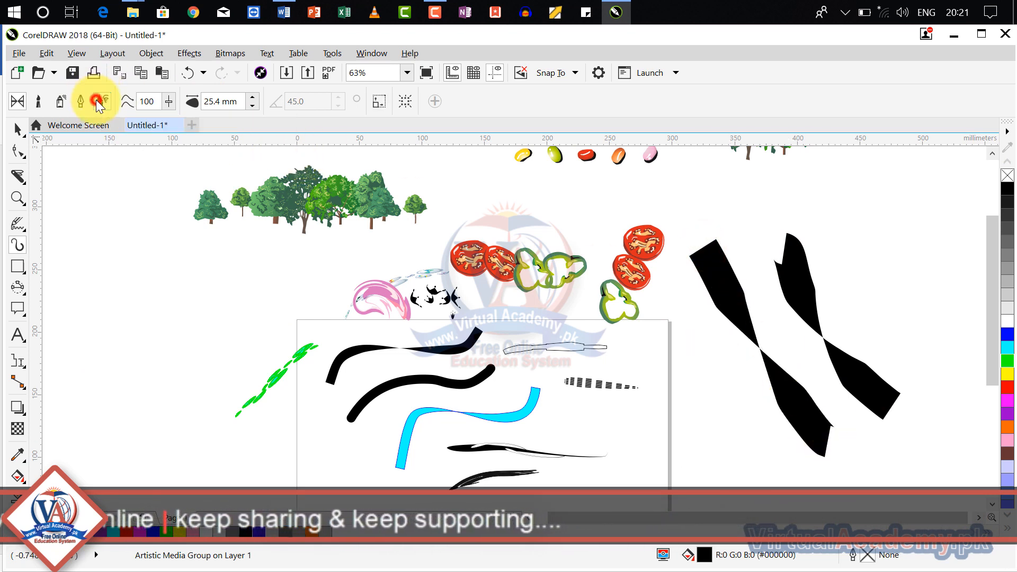
left_click_drag(217, 254, 77, 405)
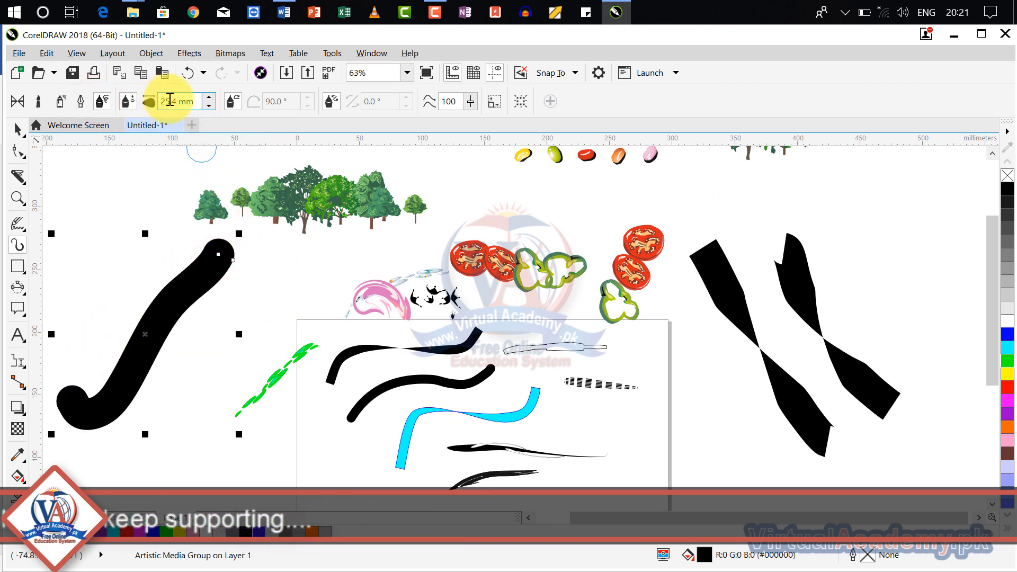
left_click(210, 97)
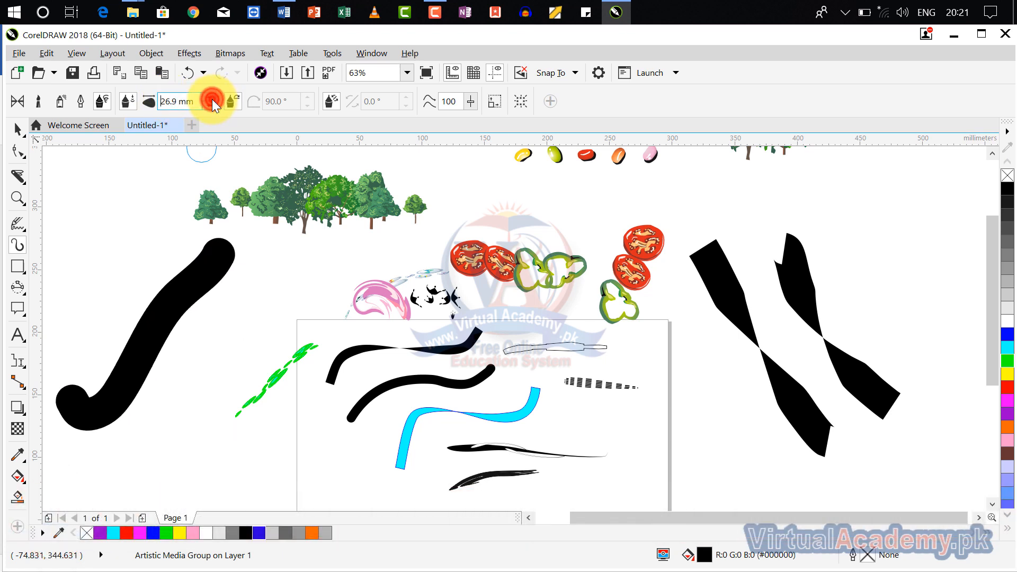
left_click(210, 97)
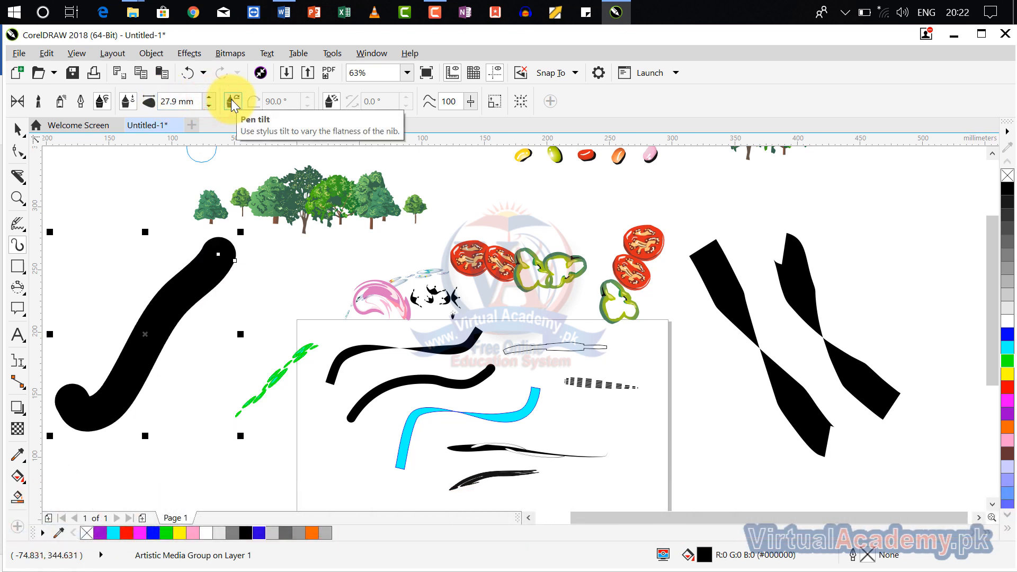
- Set a fixed tilt angle of 78° in place of the stylus tilt and draw two thick straight strokes above the page
left_click(233, 101)
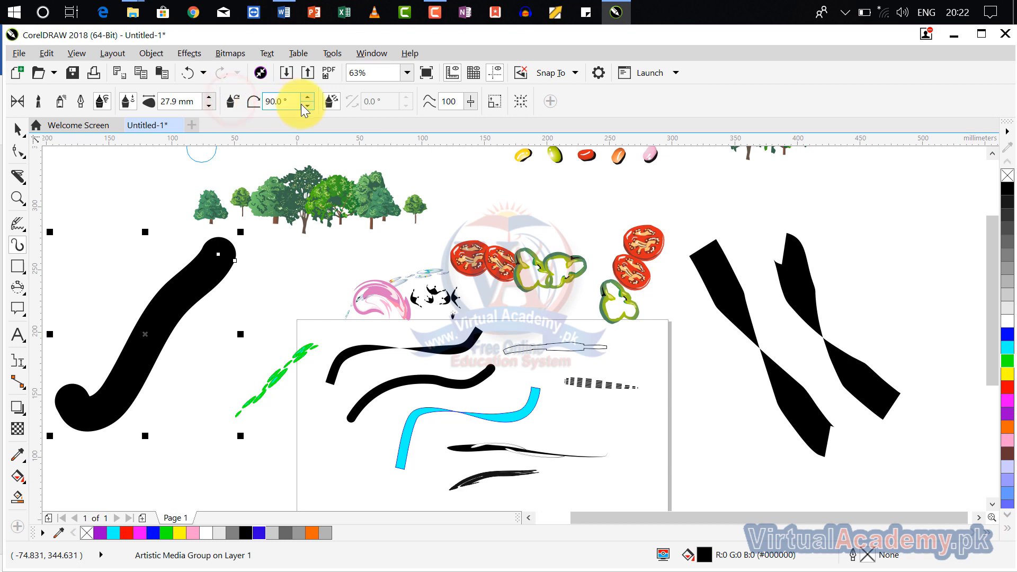
left_click(304, 105)
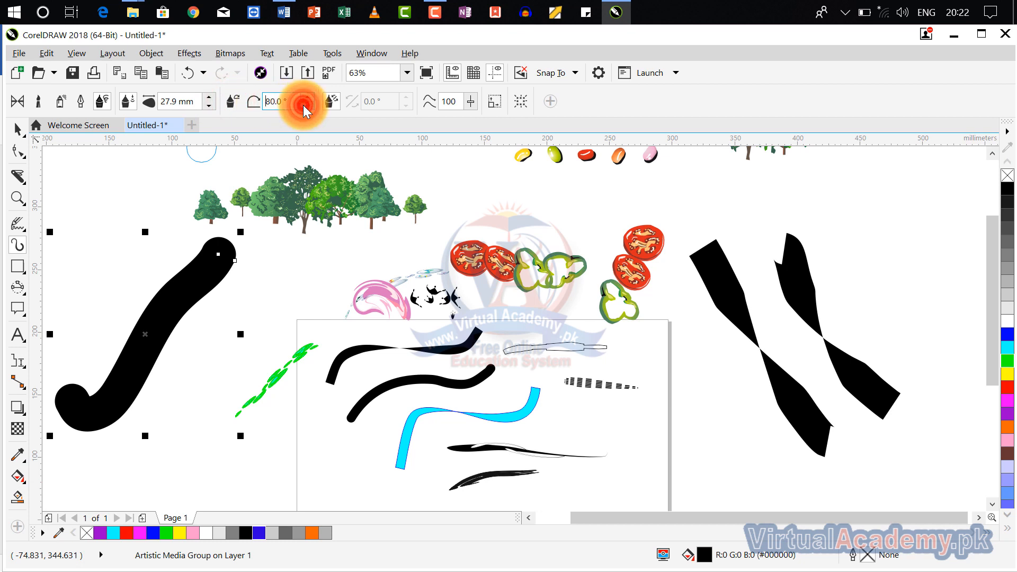
left_click_drag(541, 231, 625, 200)
left_click_drag(811, 187, 775, 204)
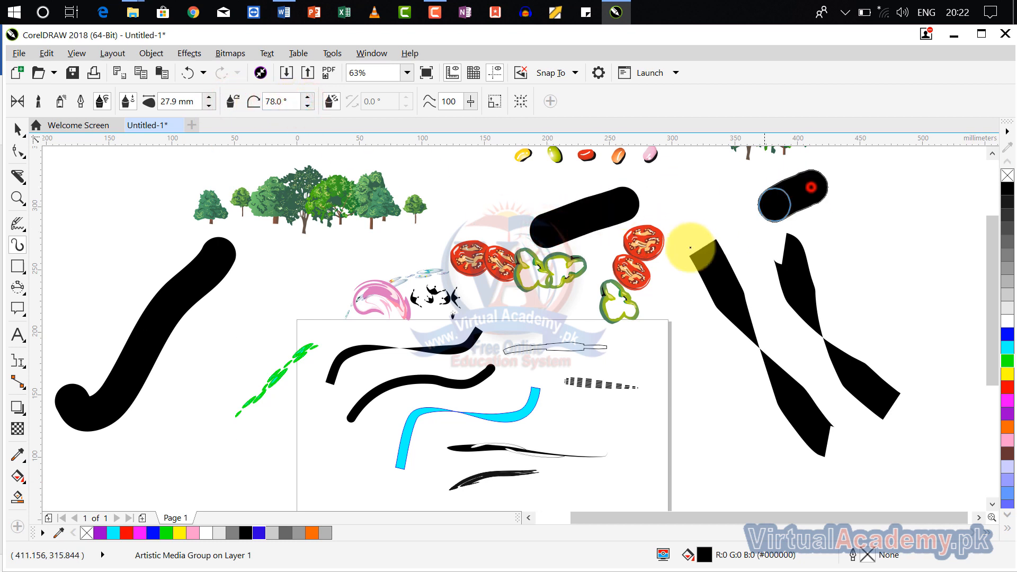
left_click_drag(690, 248, 672, 259)
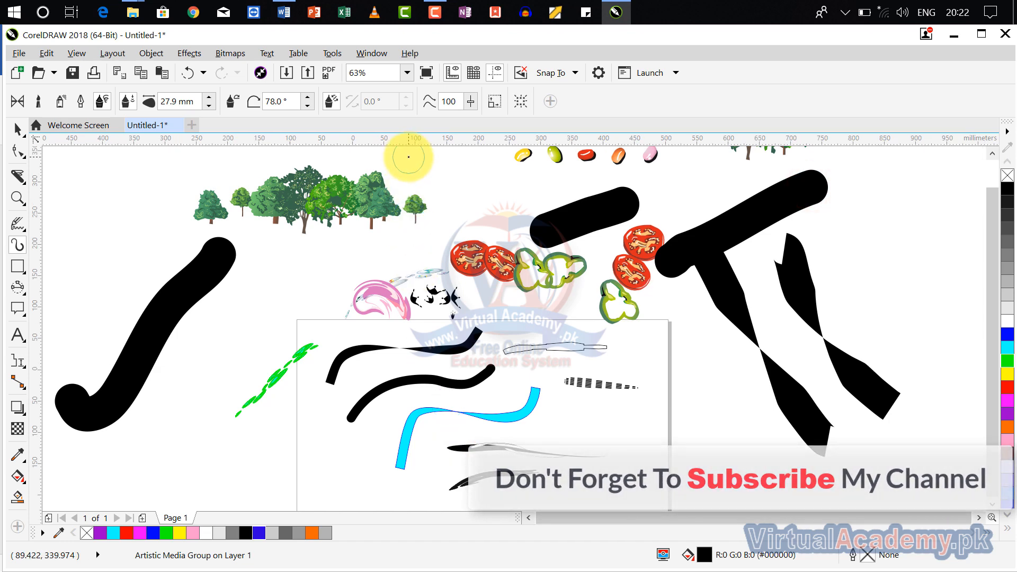
- Select all the strokes on and around the page and delete them
scroll(556, 233, "down", 3)
left_click_drag(556, 234, 522, 329)
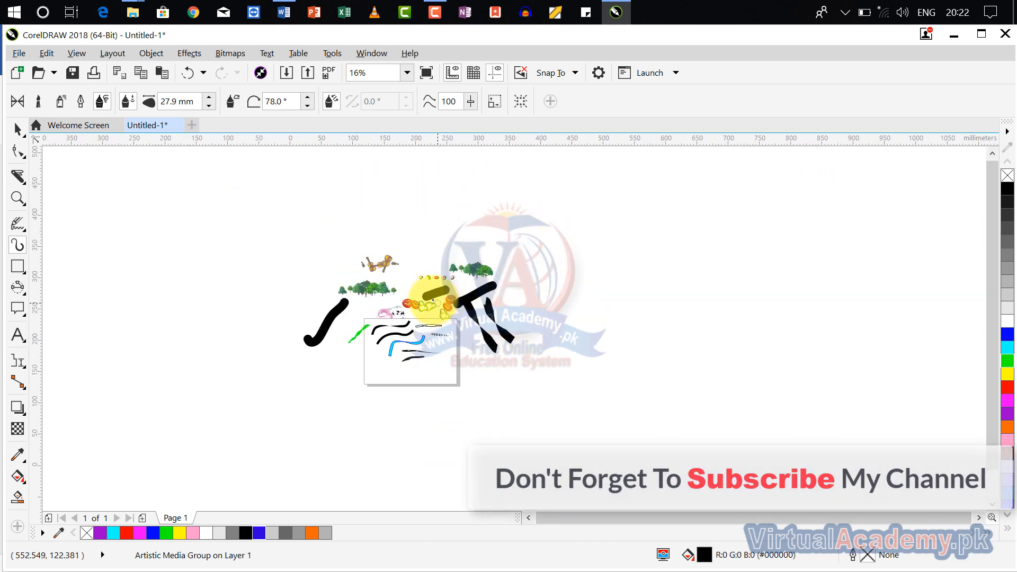
scroll(435, 301, "up", 2)
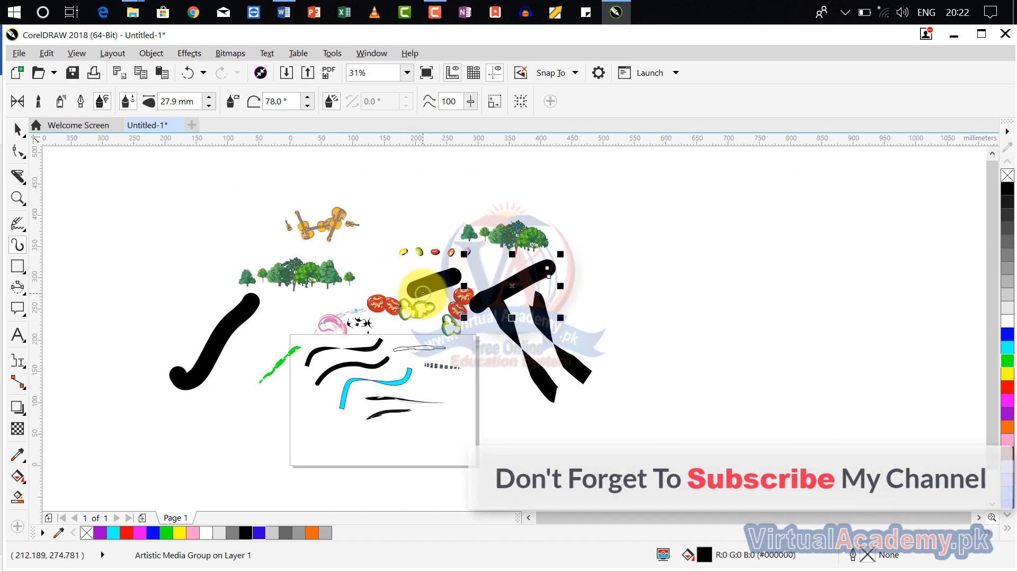
key("ctrl+a")
key("Delete")
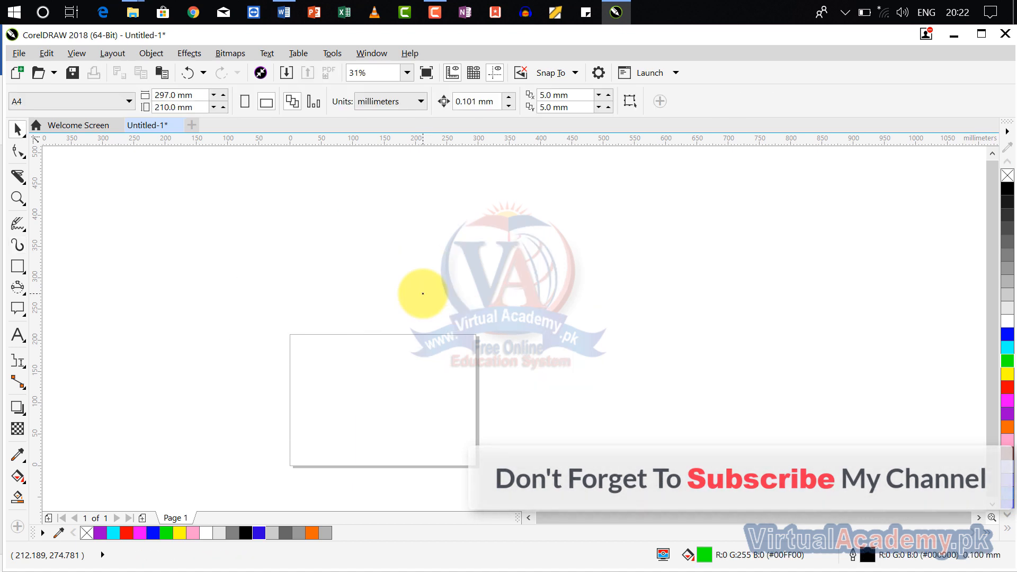
scroll(374, 362, "up", 2)
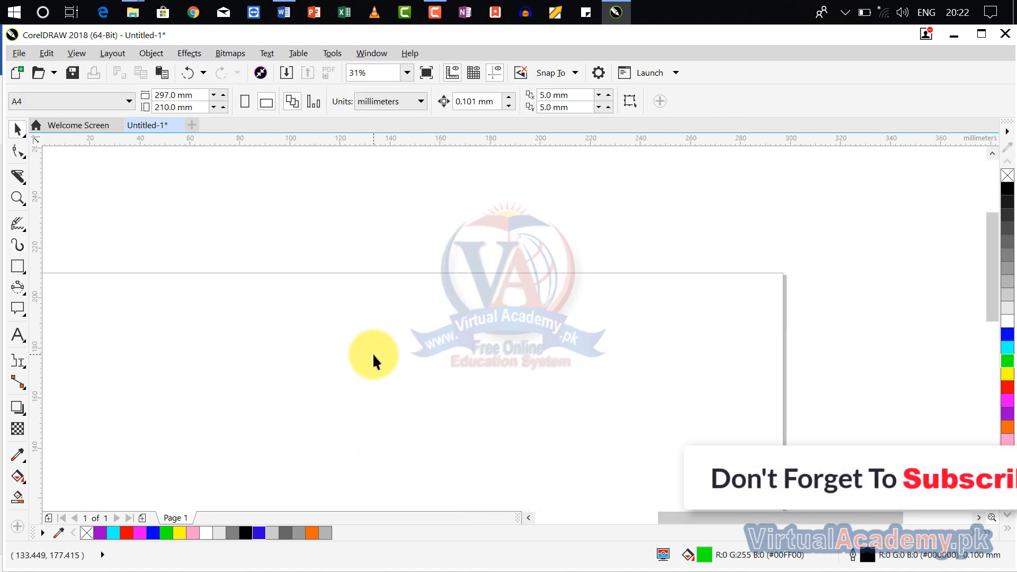
scroll(432, 270, "down", 1)
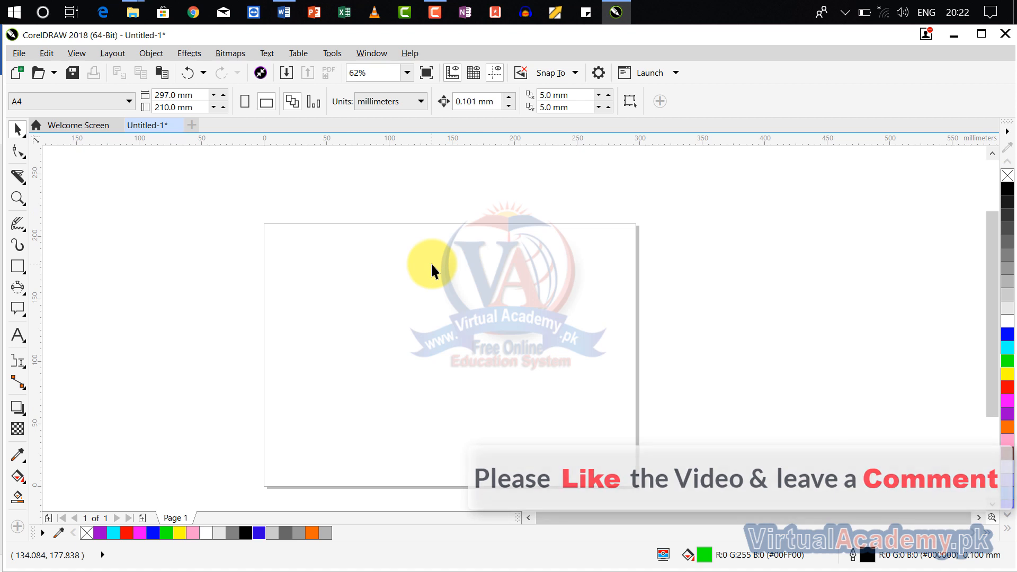